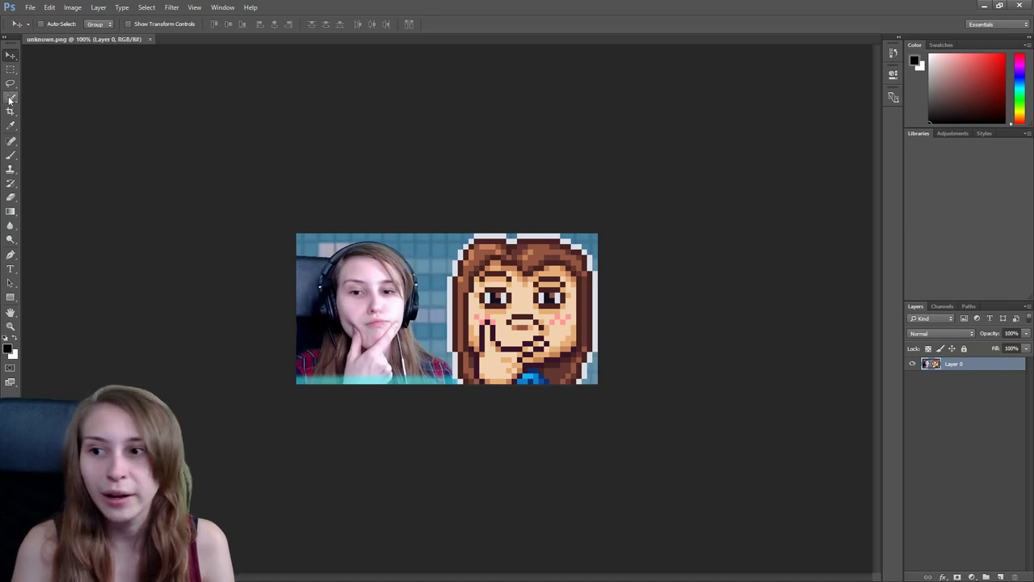
# Select the woman in the photo, including her hair, headphones and shirt, with the Quick Selection tool.
pyautogui.click(10, 98)
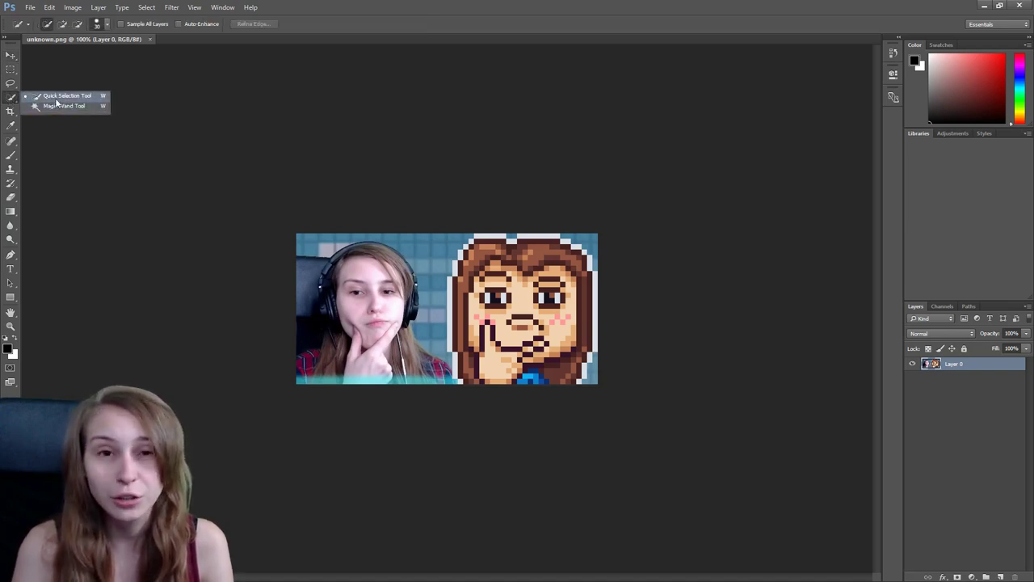
pyautogui.click(57, 98)
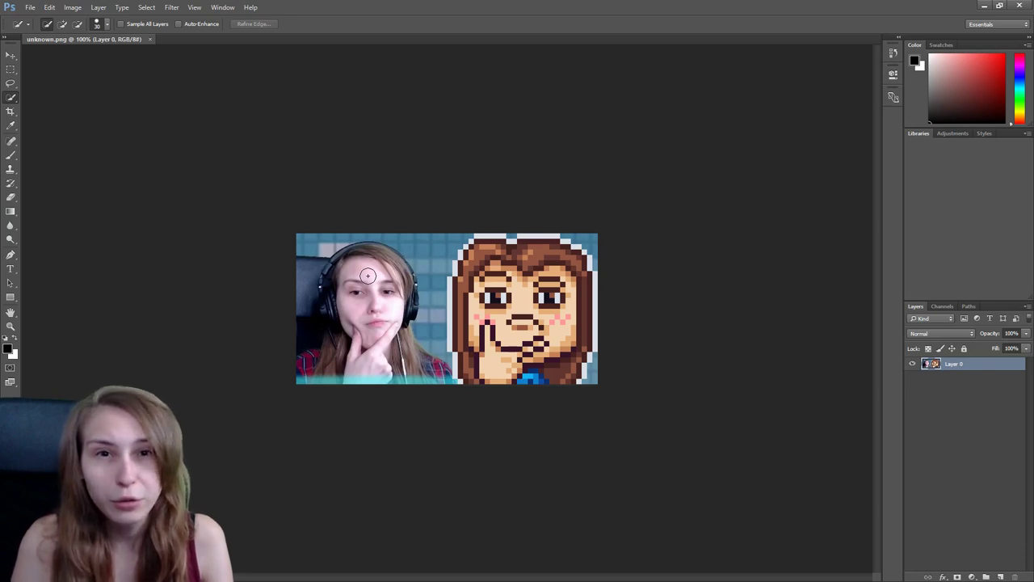
pyautogui.click(108, 26)
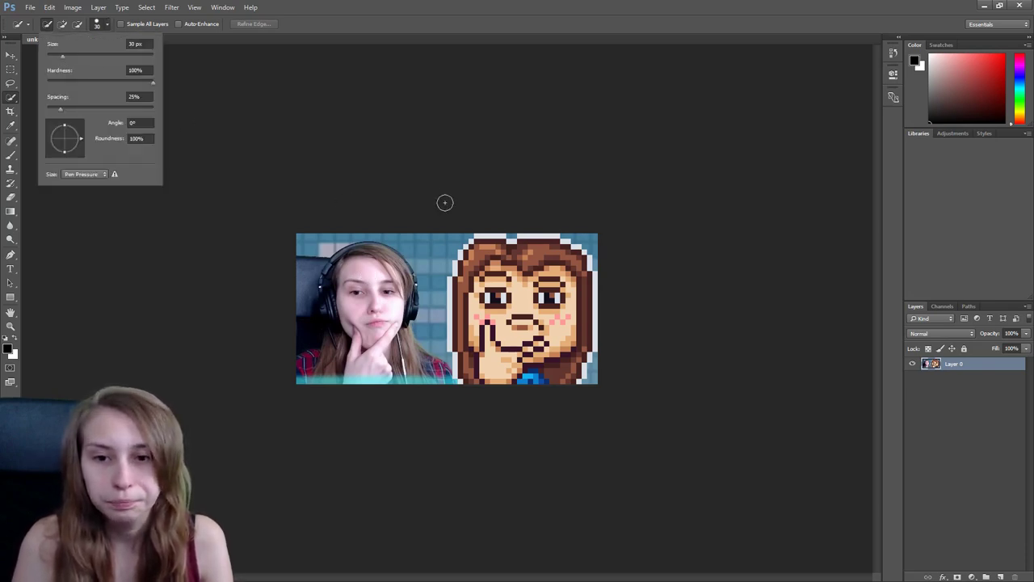
pyautogui.click(450, 103)
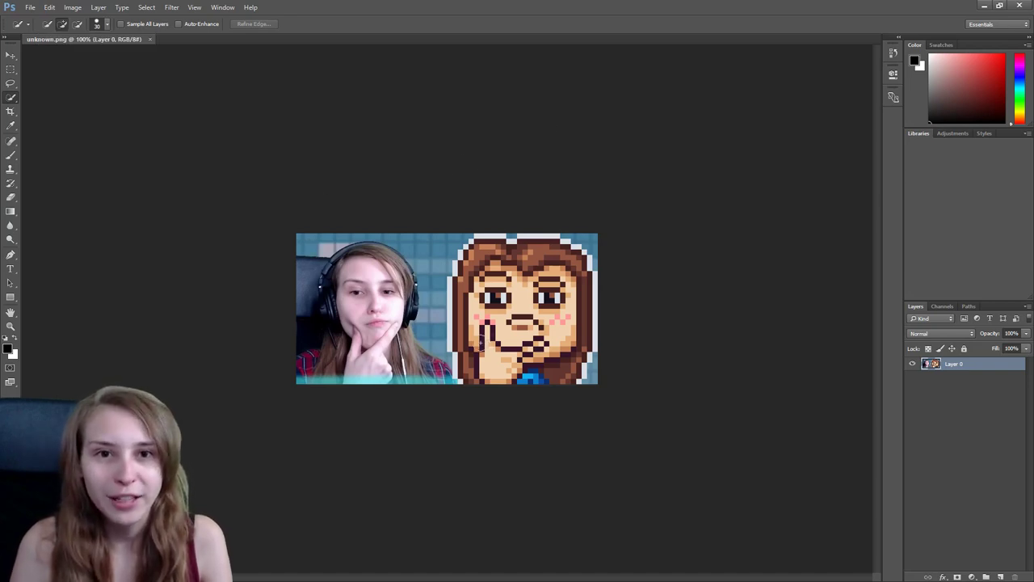
pyautogui.scroll(5, 447, 315)
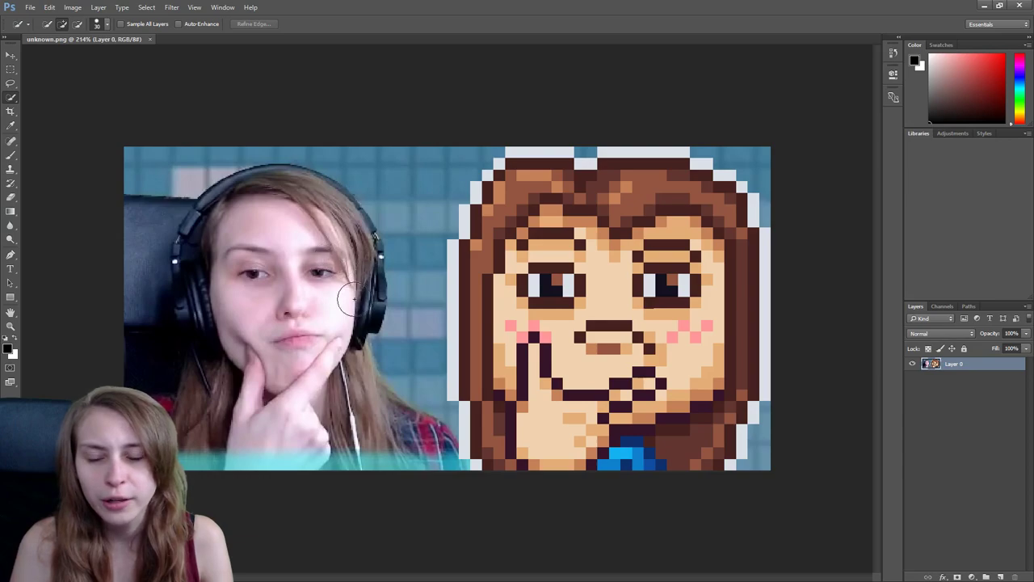
pyautogui.scroll(7, 352, 299)
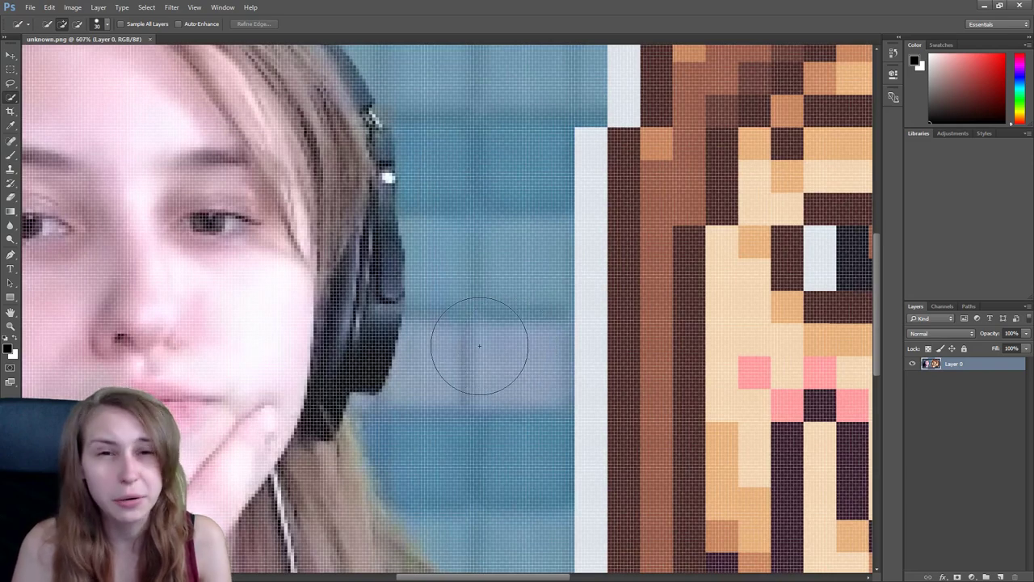
pyautogui.scroll(-4, 477, 350)
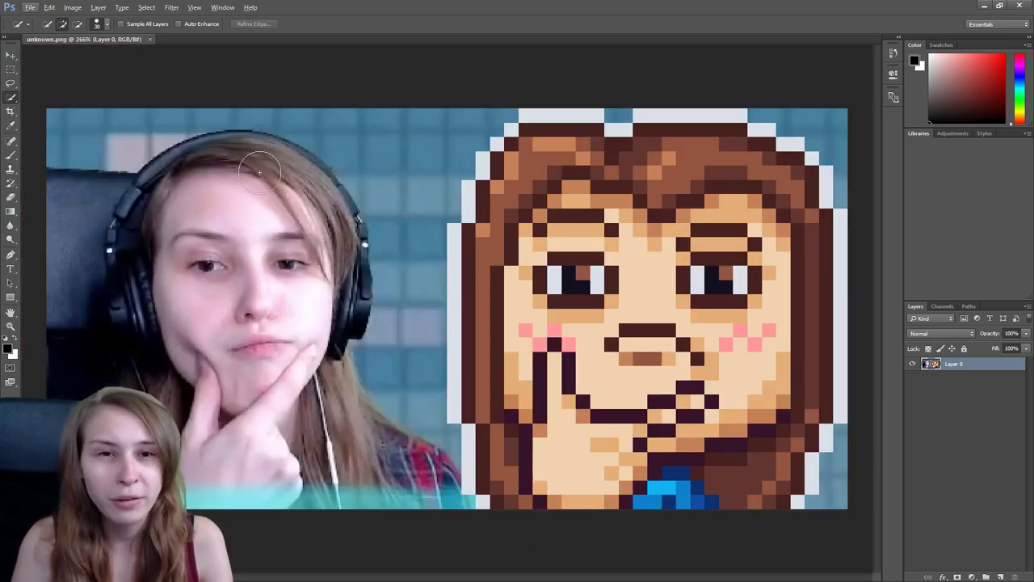
pyautogui.moveTo(259, 171)
pyautogui.mouseDown()
pyautogui.moveTo(235, 166)
pyautogui.moveTo(186, 226)
pyautogui.moveTo(328, 242)
pyautogui.moveTo(243, 306)
pyautogui.moveTo(270, 404)
pyautogui.moveTo(299, 452)
pyautogui.moveTo(427, 472)
pyautogui.moveTo(344, 436)
pyautogui.moveTo(315, 380)
pyautogui.moveTo(261, 431)
pyautogui.moveTo(156, 190)
pyautogui.mouseUp()
pyautogui.moveTo(297, 326)
pyautogui.mouseDown()
pyautogui.moveTo(332, 293)
pyautogui.moveTo(339, 258)
pyautogui.moveTo(283, 356)
pyautogui.mouseUp()
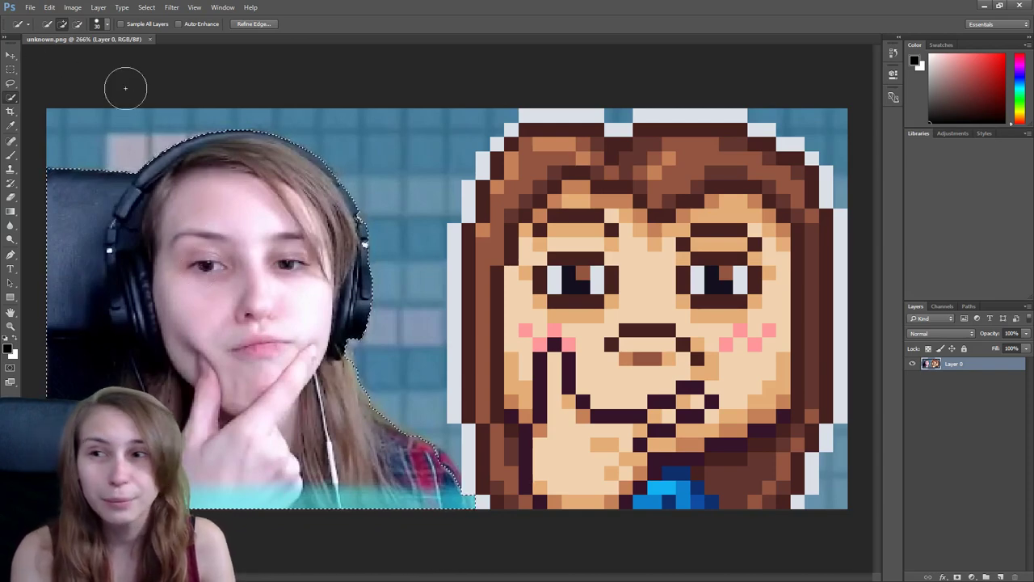
# Subtract the chair and the teal strip along the photo's bottom edge from the selection, using a smaller brush to keep the left headphone included.
pyautogui.click(77, 23)
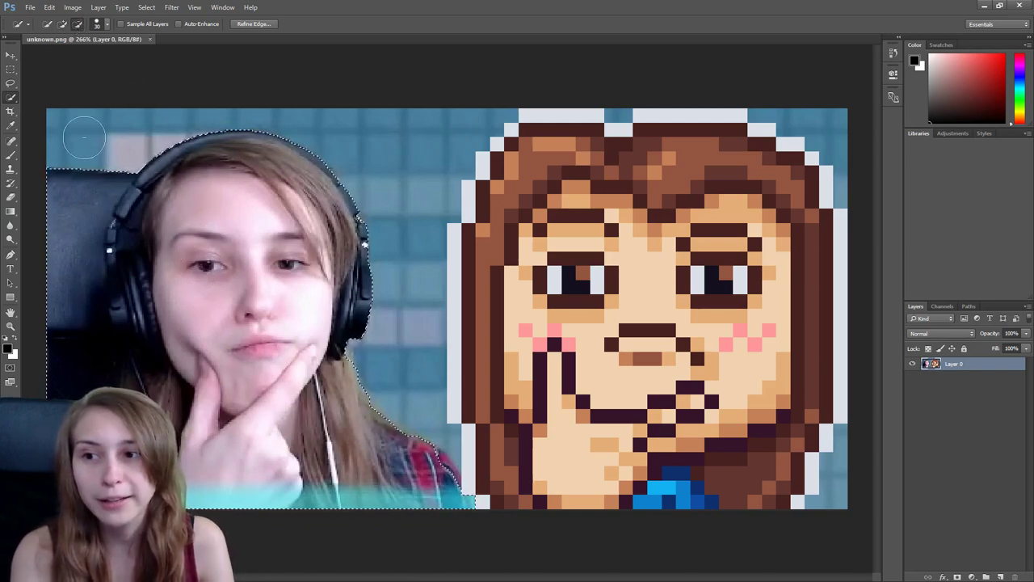
pyautogui.moveTo(84, 138)
pyautogui.mouseDown()
pyautogui.moveTo(49, 211)
pyautogui.moveTo(71, 183)
pyautogui.moveTo(55, 368)
pyautogui.moveTo(130, 220)
pyautogui.moveTo(187, 376)
pyautogui.mouseUp()
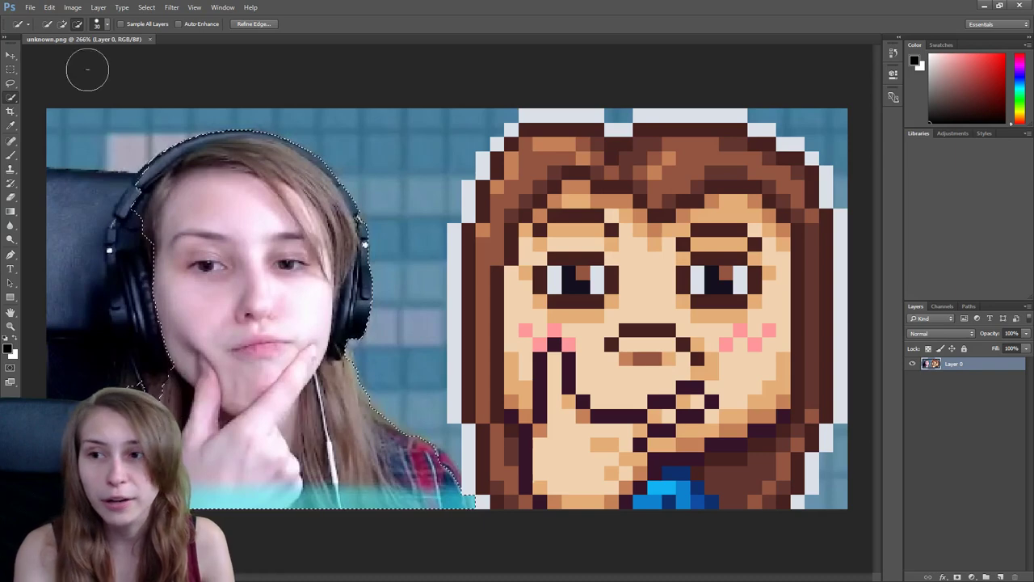
pyautogui.click(105, 24)
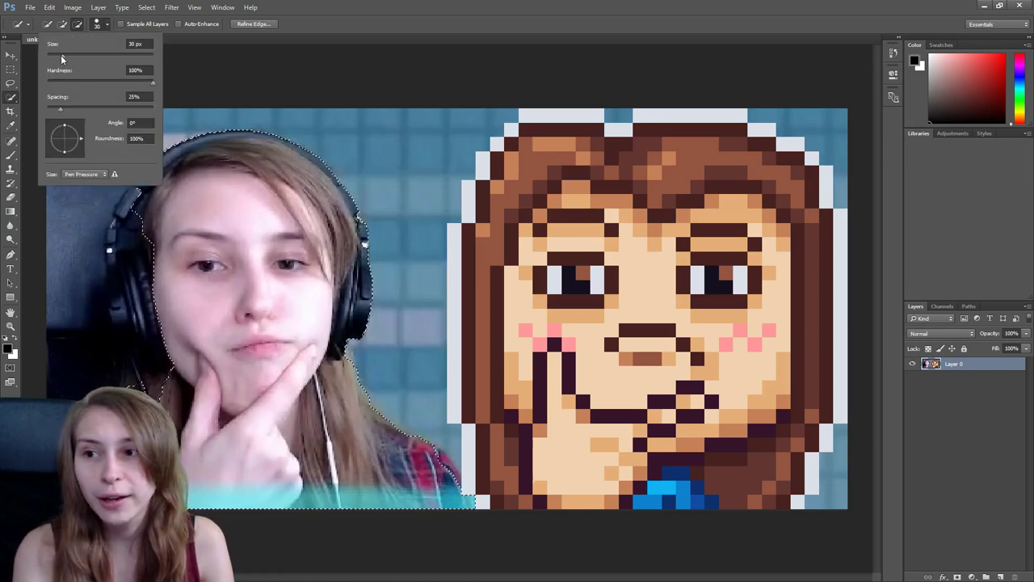
pyautogui.moveTo(61, 59); pyautogui.dragTo(54, 58)
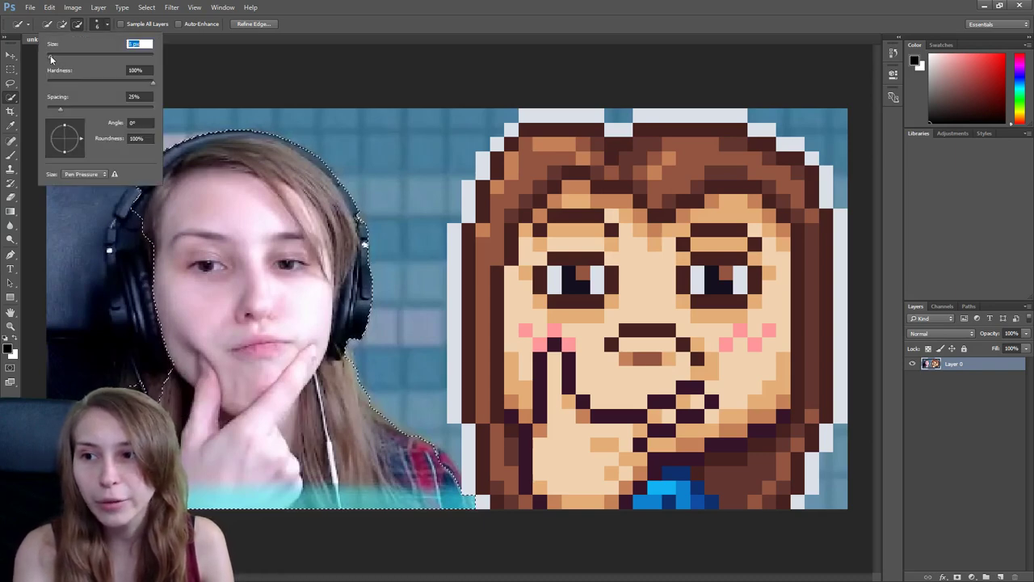
pyautogui.click(135, 286)
pyautogui.moveTo(135, 286); pyautogui.dragTo(147, 340)
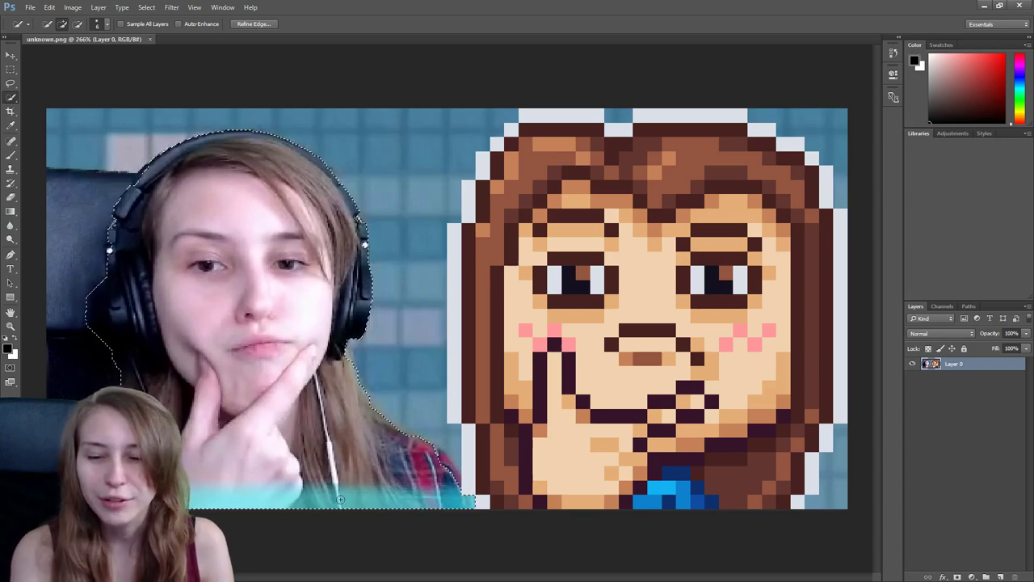
pyautogui.moveTo(340, 500); pyautogui.dragTo(209, 489)
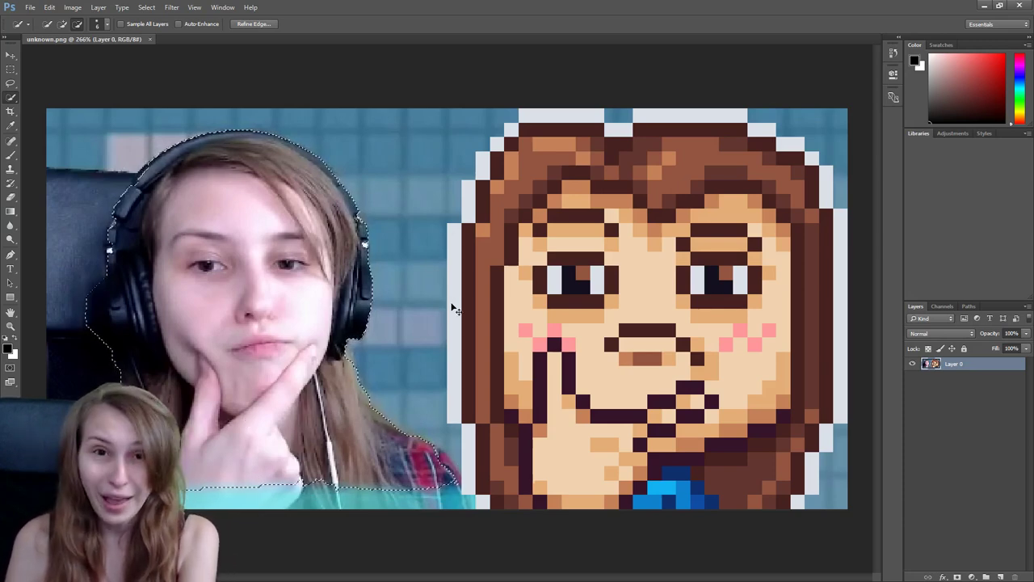
# Invert the selection, delete the background around the woman and clear the selection.
pyautogui.hotkey('ctrl', 'shift', 'i')
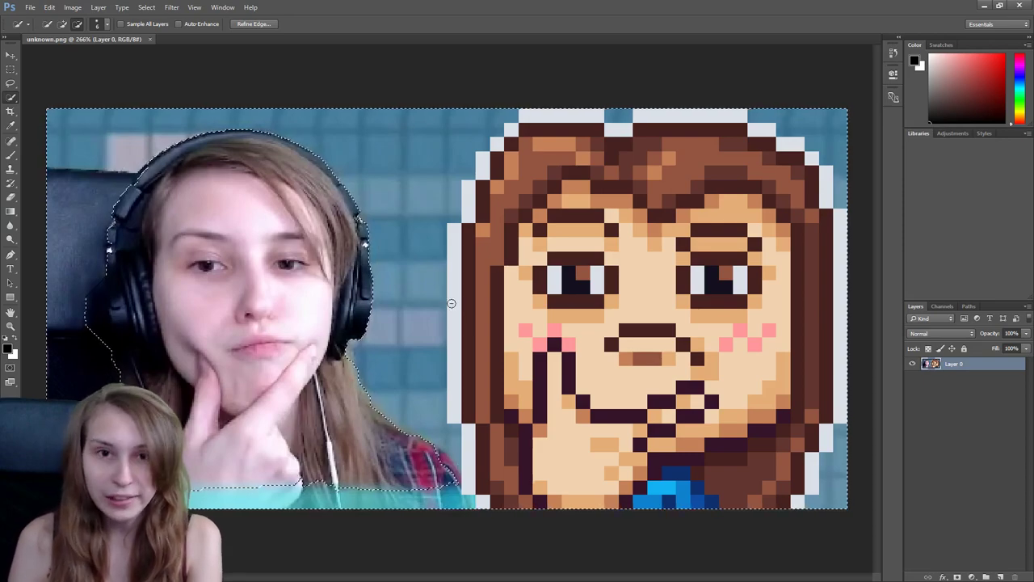
pyautogui.press('Delete')
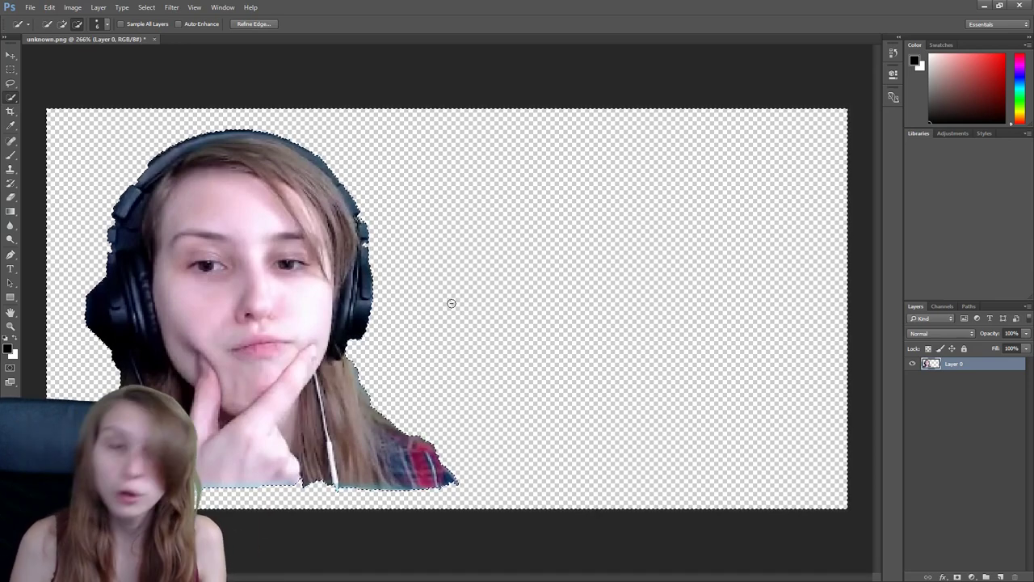
pyautogui.hotkey('ctrl', 'd')
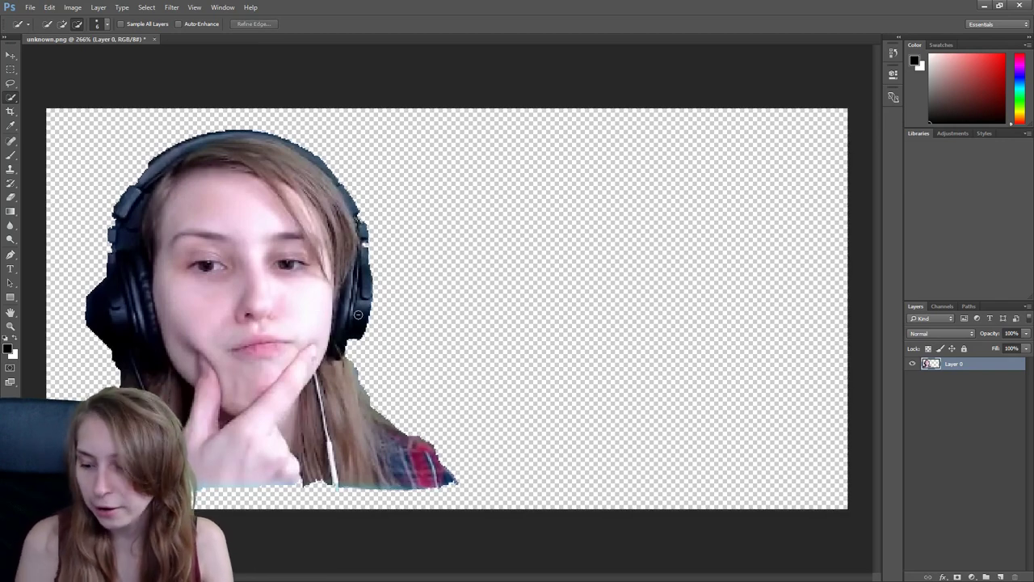
# Move the cut-out woman to the middle of the canvas.
pyautogui.click(10, 55)
pyautogui.moveTo(186, 202); pyautogui.dragTo(386, 193)
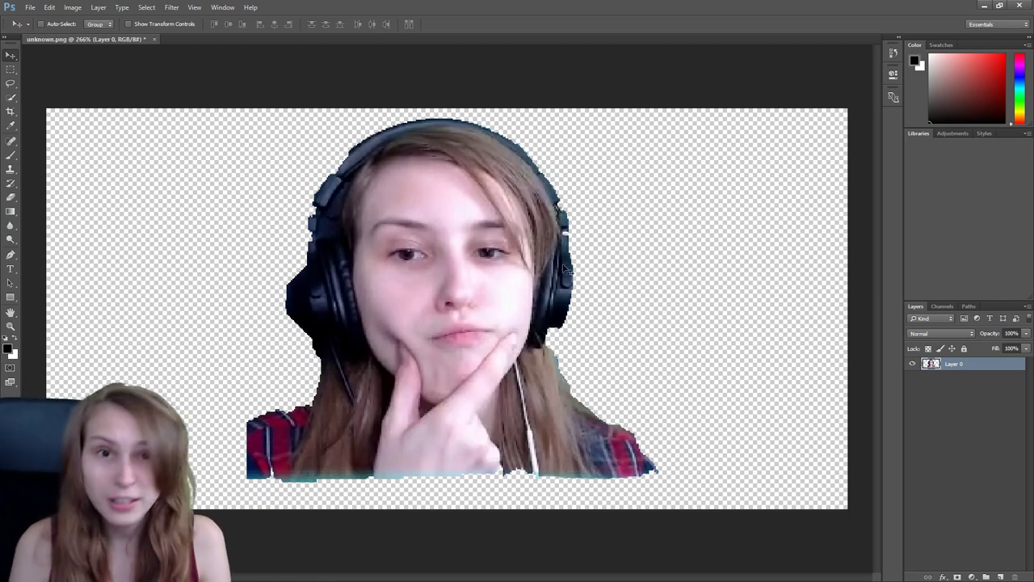
pyautogui.scroll(-10, 558, 262)
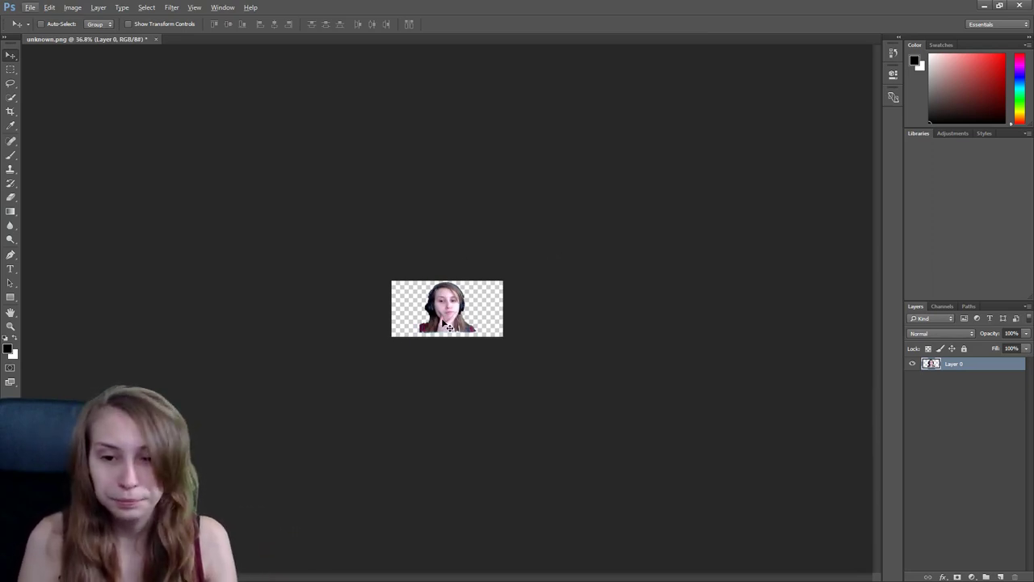
pyautogui.hotkey('ctrl', '0')
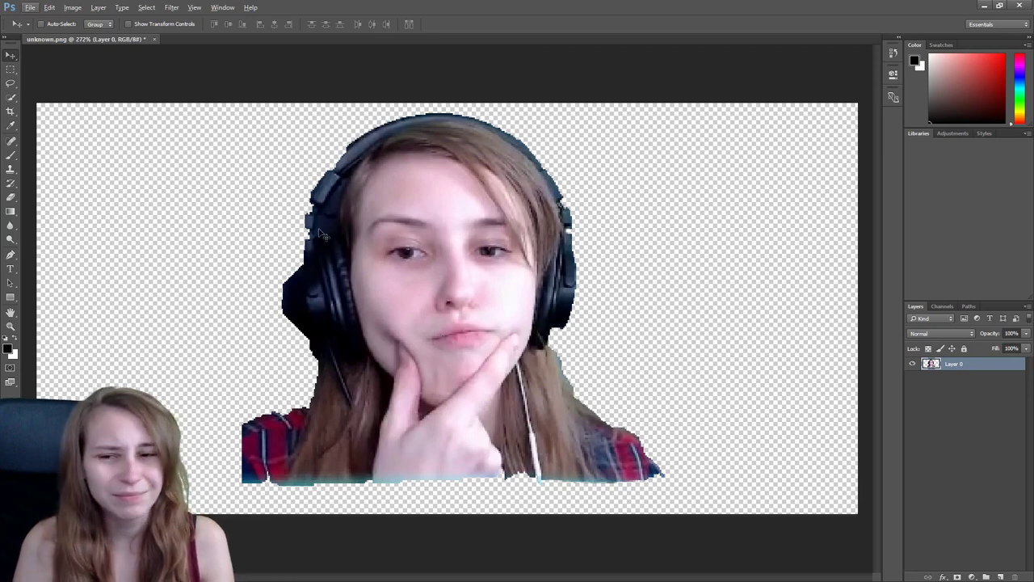
# Erase the leftover chair beside the left headphone with a 7 px Eraser brush.
pyautogui.press('w')
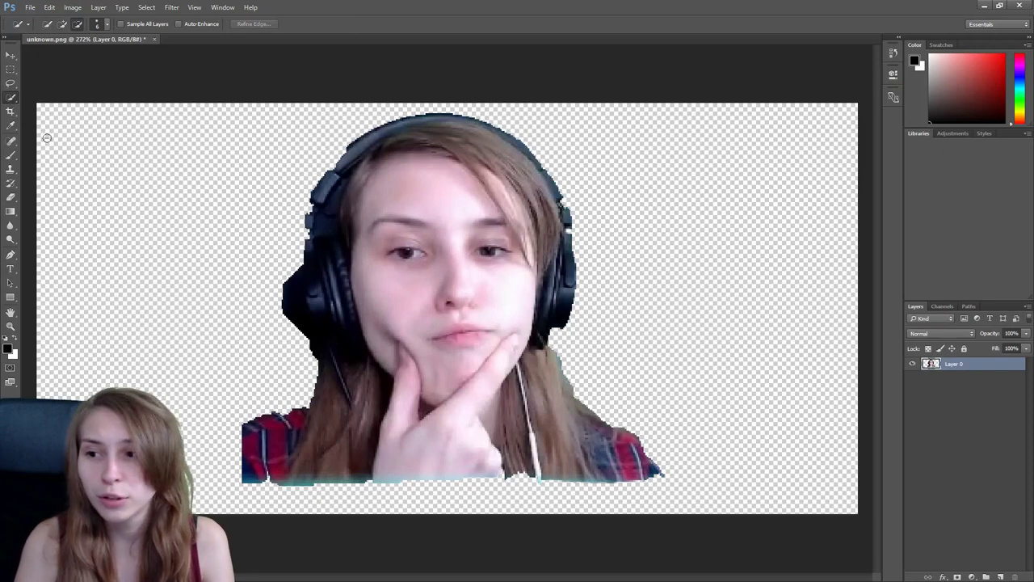
pyautogui.click(12, 199)
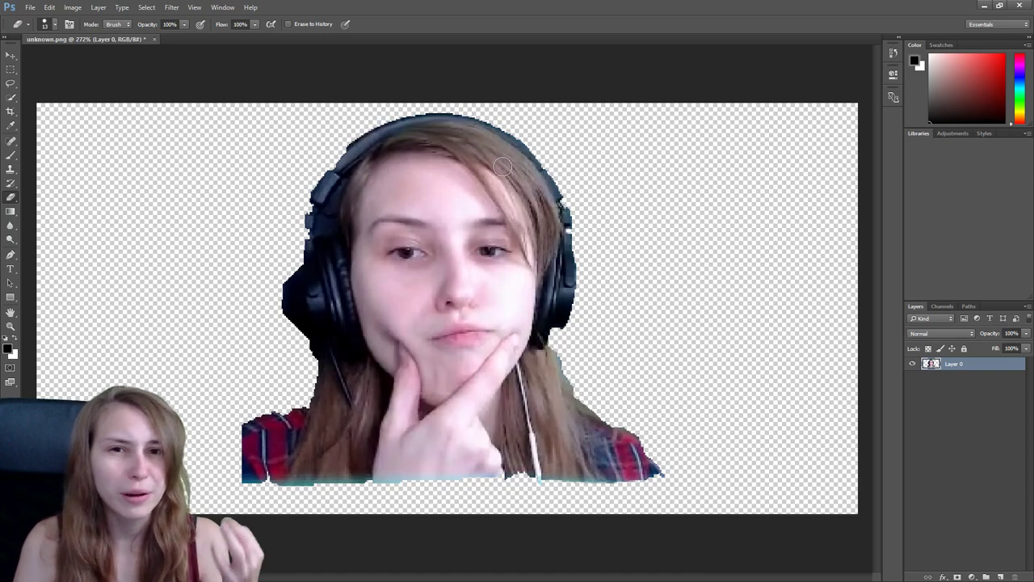
pyautogui.click(54, 25)
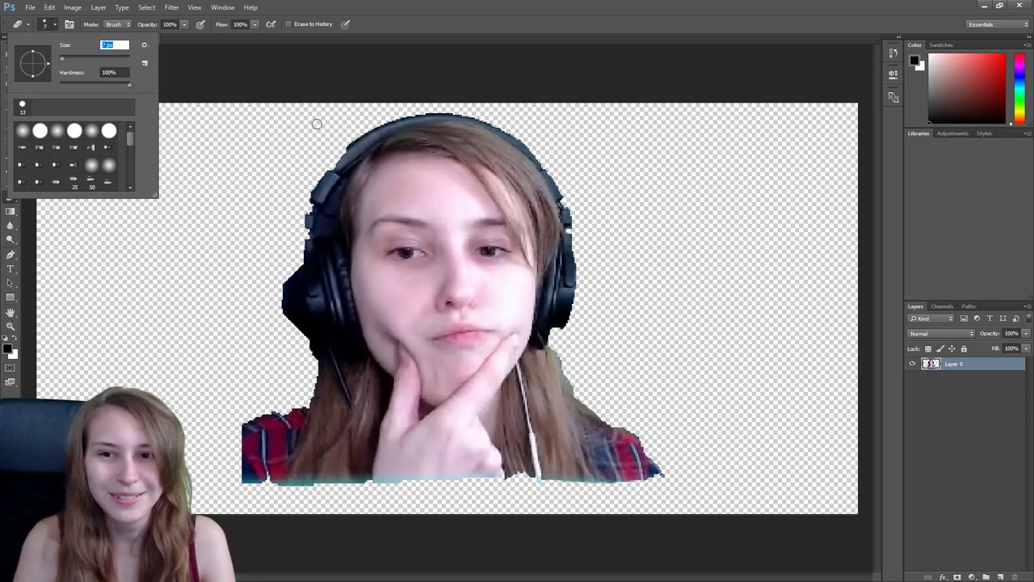
pyautogui.scroll(3, 317, 124)
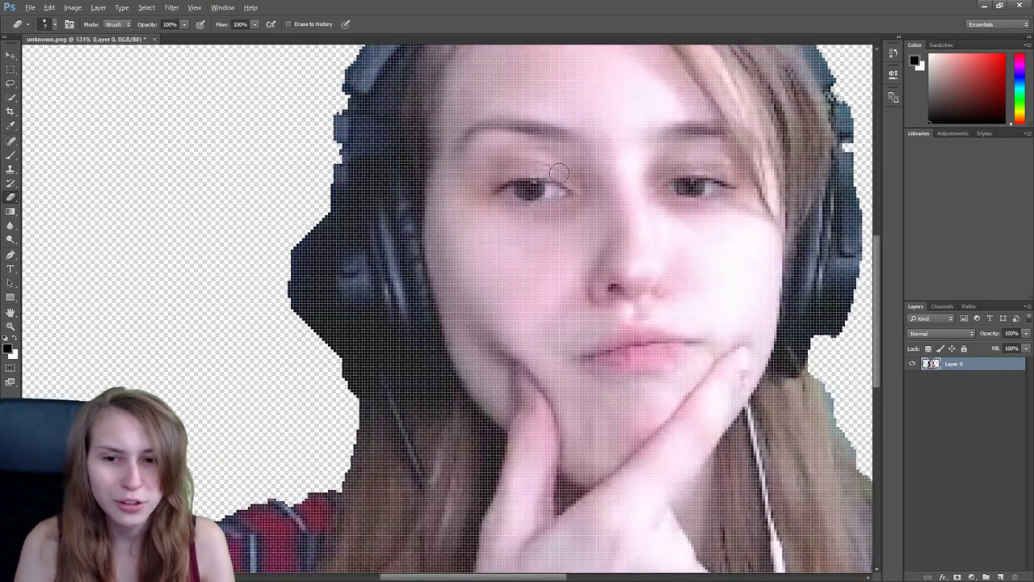
pyautogui.scroll(-1, 347, 206)
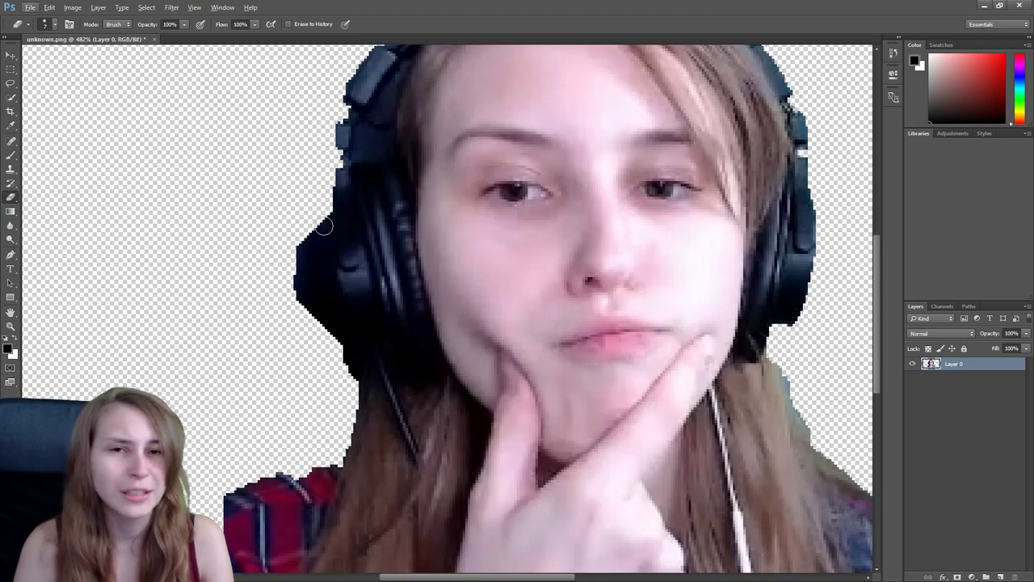
pyautogui.moveTo(324, 212)
pyautogui.mouseDown()
pyautogui.moveTo(318, 275)
pyautogui.moveTo(341, 356)
pyautogui.mouseUp()
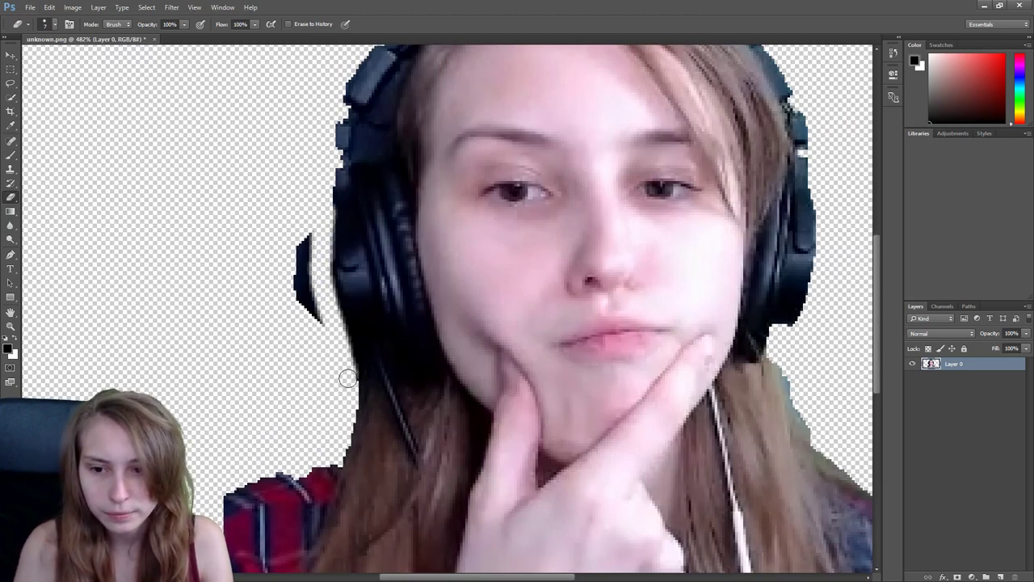
pyautogui.moveTo(304, 231); pyautogui.dragTo(324, 347)
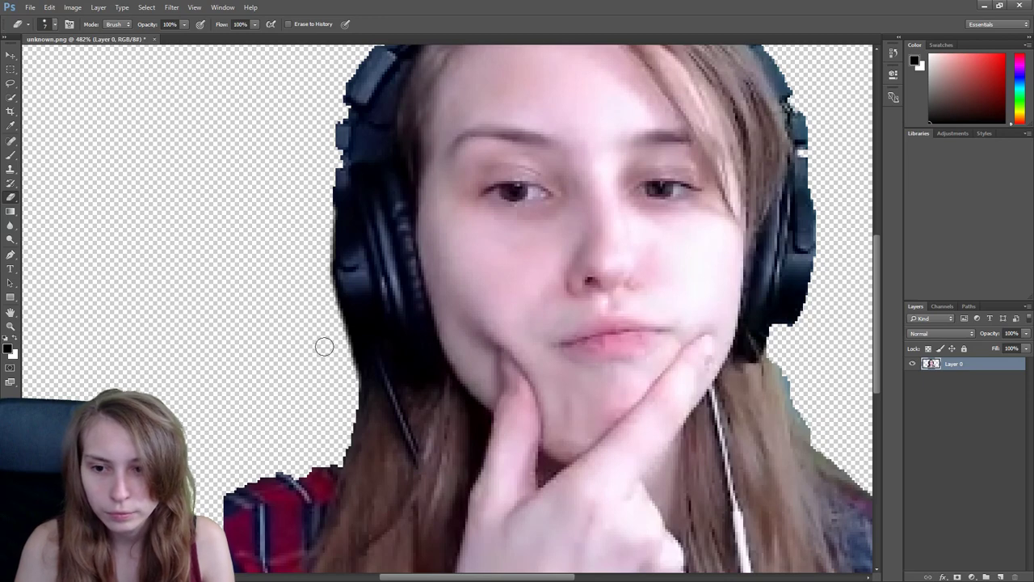
# Erase the rough edges around the left shoulder and trim the cutout's bottom edge straight, removing the remaining teal fringe.
pyautogui.scroll(-5, 318, 302)
pyautogui.moveTo(339, 268)
pyautogui.mouseDown()
pyautogui.moveTo(352, 257)
pyautogui.moveTo(340, 327)
pyautogui.moveTo(243, 346)
pyautogui.moveTo(213, 370)
pyautogui.mouseUp()
pyautogui.scroll(-2, 359, 283)
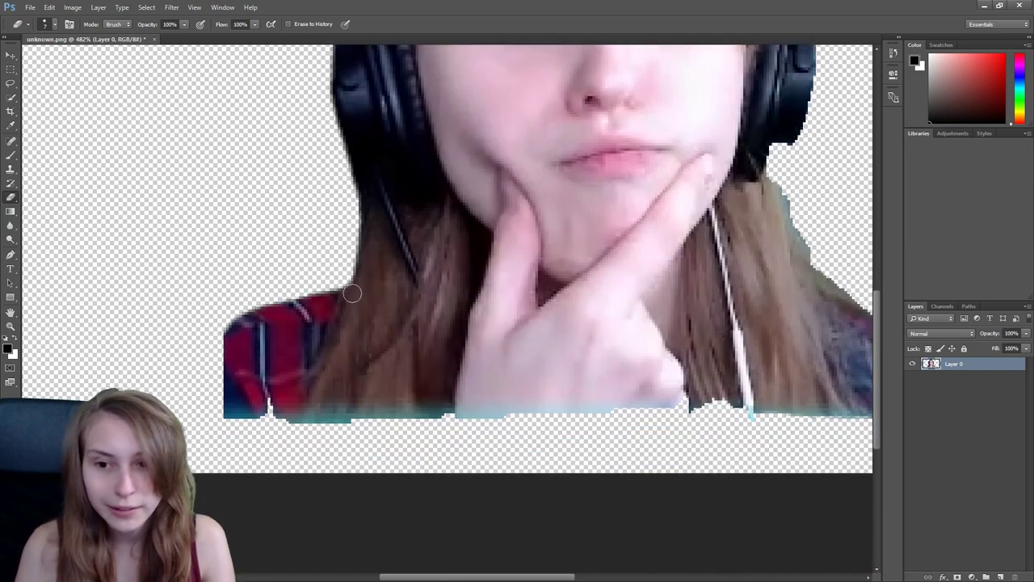
pyautogui.moveTo(218, 327)
pyautogui.mouseDown()
pyautogui.moveTo(219, 433)
pyautogui.moveTo(213, 422)
pyautogui.moveTo(320, 424)
pyautogui.mouseUp()
pyautogui.moveTo(213, 419)
pyautogui.mouseDown()
pyautogui.moveTo(287, 414)
pyautogui.moveTo(219, 412)
pyautogui.moveTo(233, 409)
pyautogui.moveTo(445, 418)
pyautogui.moveTo(232, 408)
pyautogui.moveTo(278, 406)
pyautogui.moveTo(785, 415)
pyautogui.mouseUp()
pyautogui.scroll(-2, 624, 416)
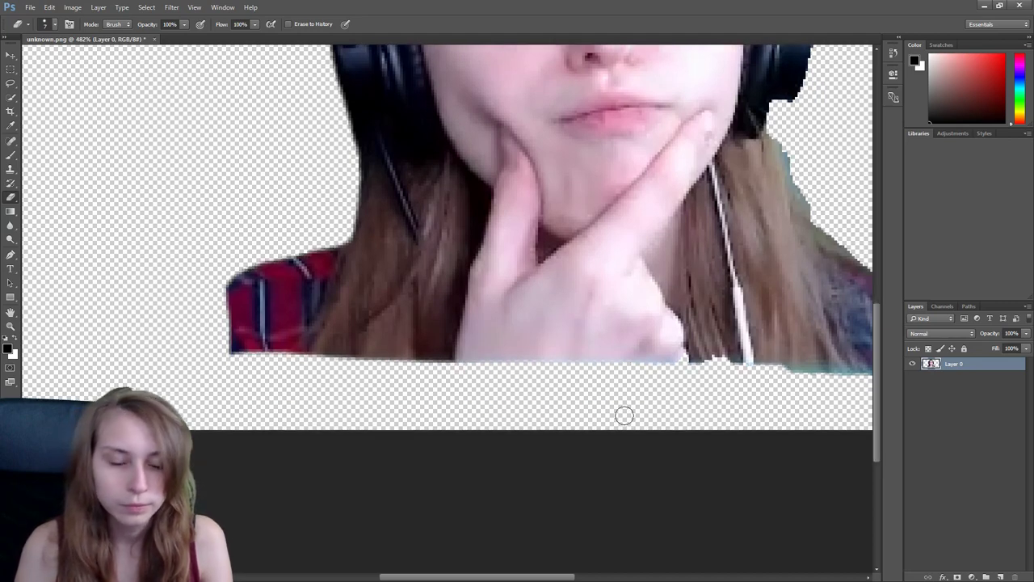
pyautogui.scroll(2, 623, 416)
pyautogui.moveTo(539, 579)
pyautogui.mouseDown()
pyautogui.moveTo(626, 579)
pyautogui.moveTo(606, 579)
pyautogui.mouseUp()
pyautogui.moveTo(358, 416); pyautogui.dragTo(716, 397)
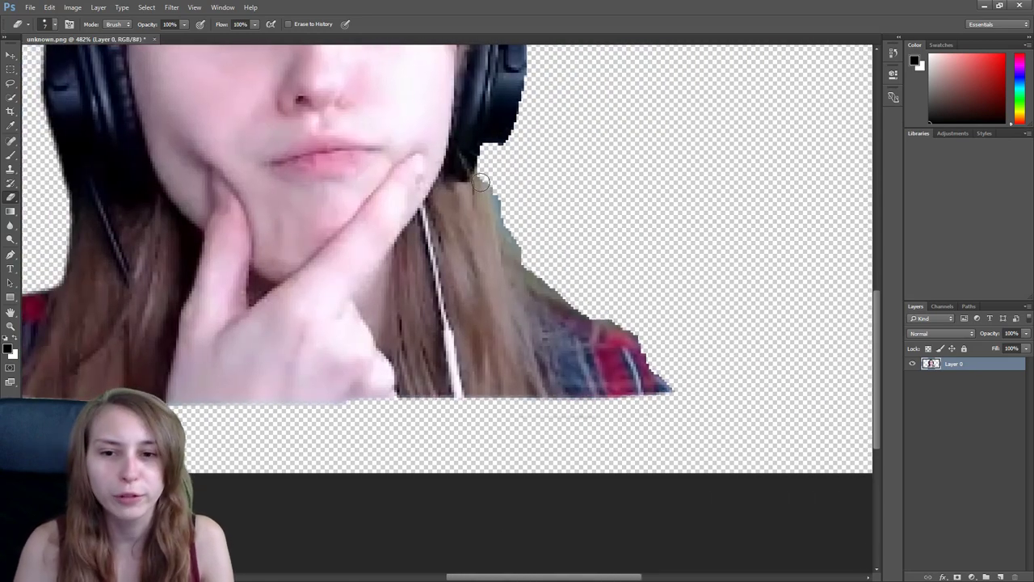
# Erase the background remnants along the right side's hair and shoulder, and smooth the outer edge of the right headphone.
pyautogui.moveTo(475, 162)
pyautogui.mouseDown()
pyautogui.moveTo(529, 263)
pyautogui.moveTo(642, 338)
pyautogui.moveTo(670, 373)
pyautogui.moveTo(658, 350)
pyautogui.moveTo(596, 308)
pyautogui.moveTo(674, 374)
pyautogui.moveTo(623, 335)
pyautogui.mouseUp()
pyautogui.scroll(3, 623, 335)
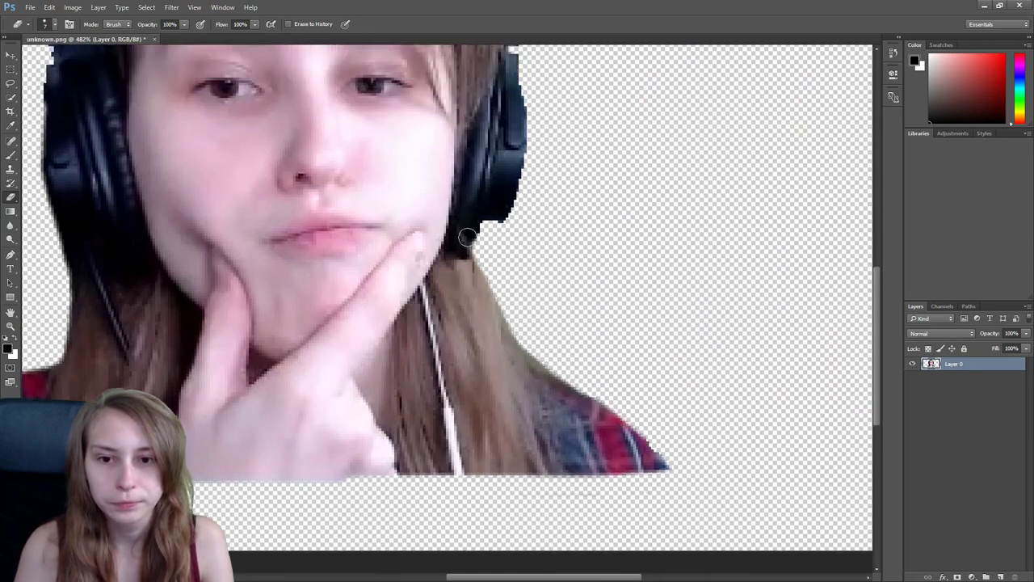
pyautogui.moveTo(471, 251); pyautogui.dragTo(518, 223)
pyautogui.scroll(4, 519, 223)
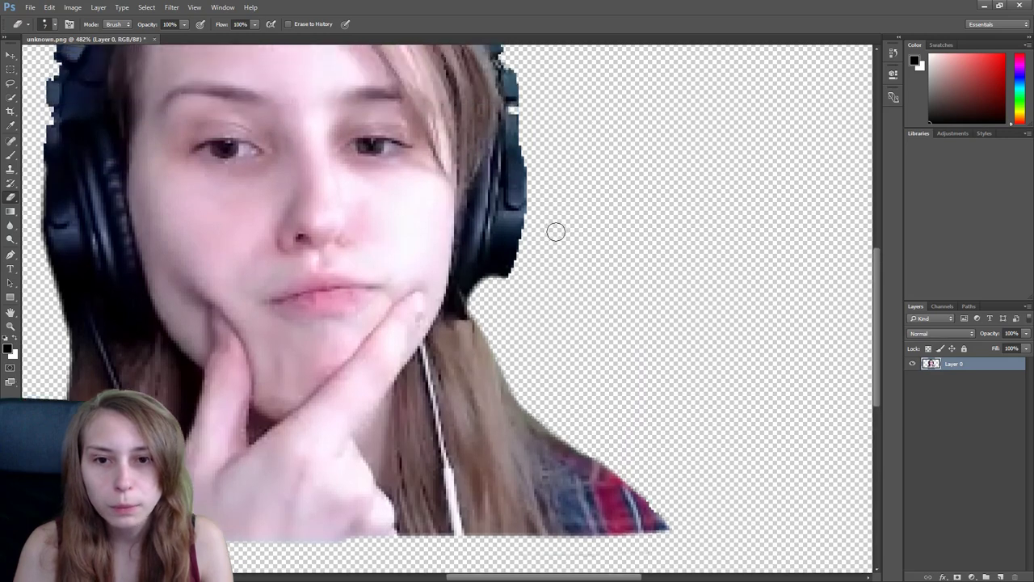
pyautogui.moveTo(526, 166)
pyautogui.mouseDown()
pyautogui.moveTo(526, 279)
pyautogui.moveTo(550, 305)
pyautogui.mouseUp()
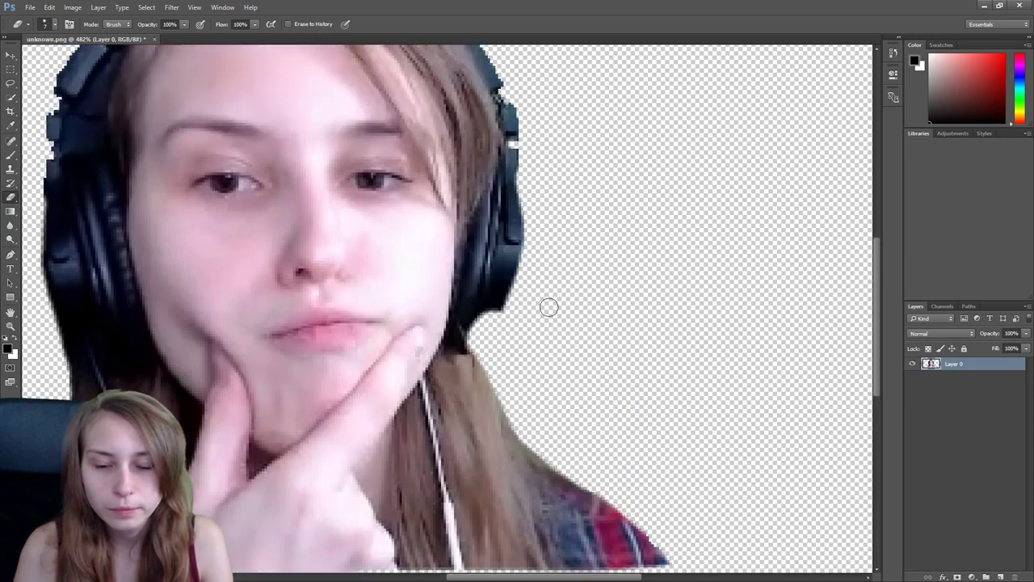
# Smooth the upper-left outer edge of the headband with the Eraser, undoing and redoing the first stroke.
pyautogui.scroll(8, 550, 304)
pyautogui.scroll(-1, 520, 215)
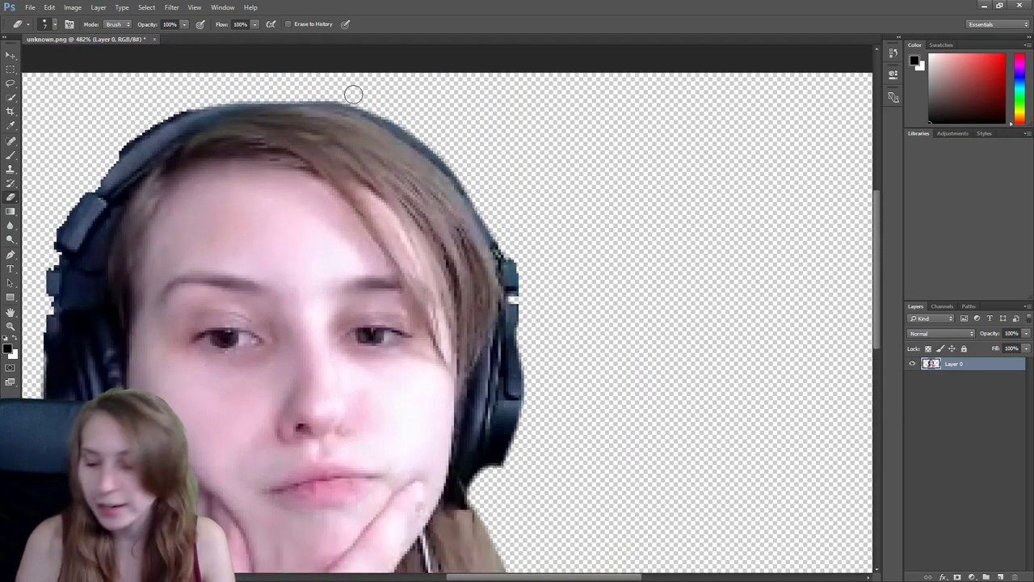
pyautogui.moveTo(207, 97); pyautogui.dragTo(128, 144)
pyautogui.hotkey('ctrl', 'z')
pyautogui.moveTo(215, 97)
pyautogui.mouseDown()
pyautogui.moveTo(135, 139)
pyautogui.moveTo(85, 178)
pyautogui.mouseUp()
pyautogui.scroll(-2, 86, 178)
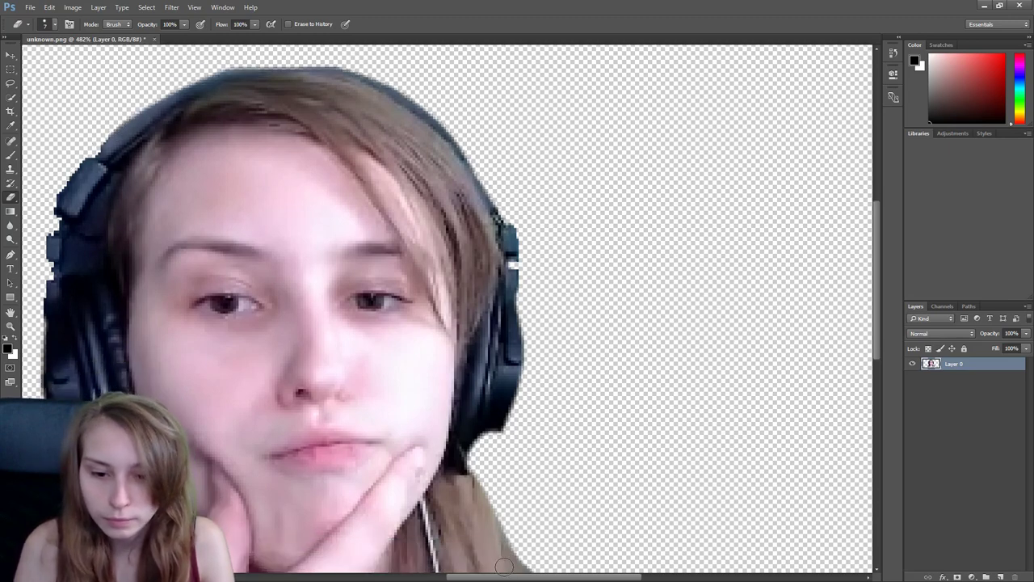
# Smooth the left headphone's jagged outer edge, and erase the white spot on the right headphone with a 4 px Eraser brush.
pyautogui.moveTo(513, 577); pyautogui.dragTo(492, 577)
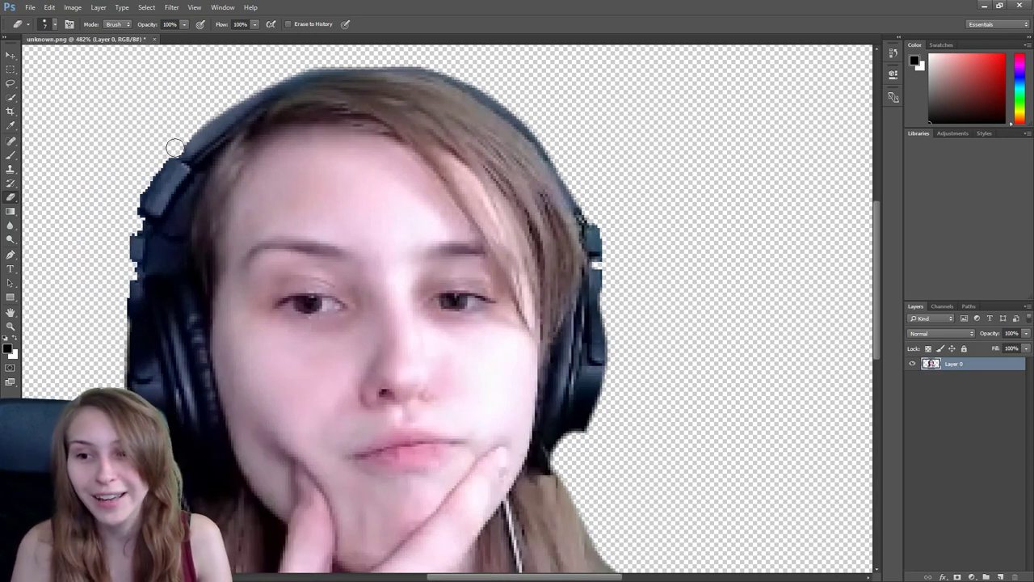
pyautogui.moveTo(168, 149); pyautogui.dragTo(137, 230)
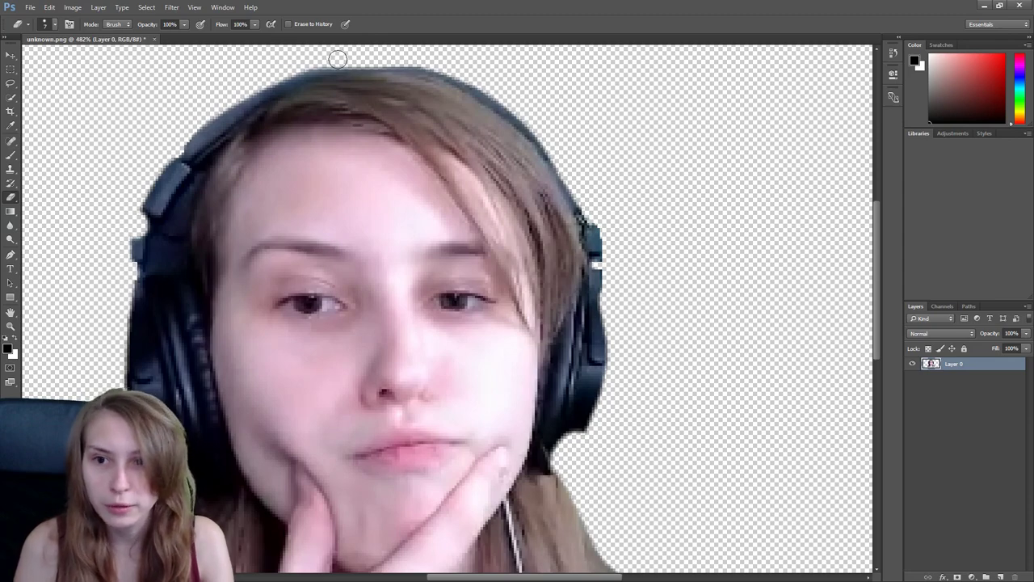
pyautogui.scroll(2, 615, 272)
pyautogui.scroll(-4, 615, 271)
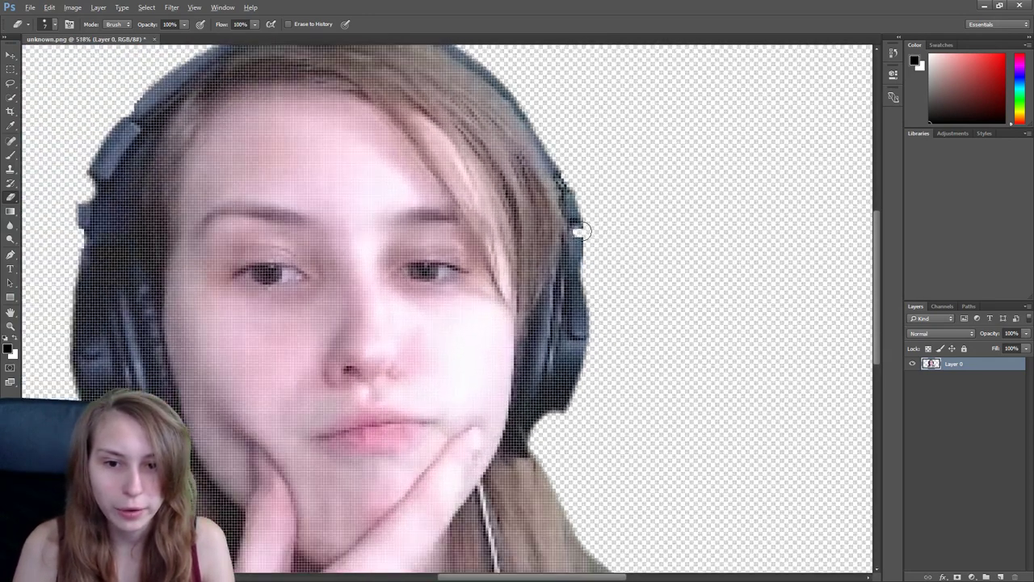
pyautogui.scroll(-1, 582, 232)
pyautogui.click(53, 24)
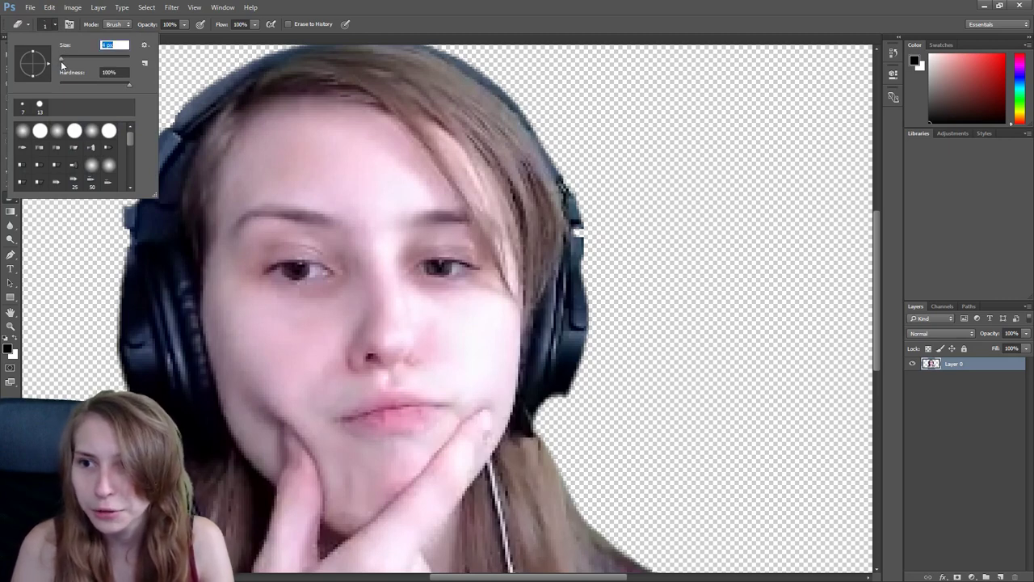
pyautogui.click(580, 228)
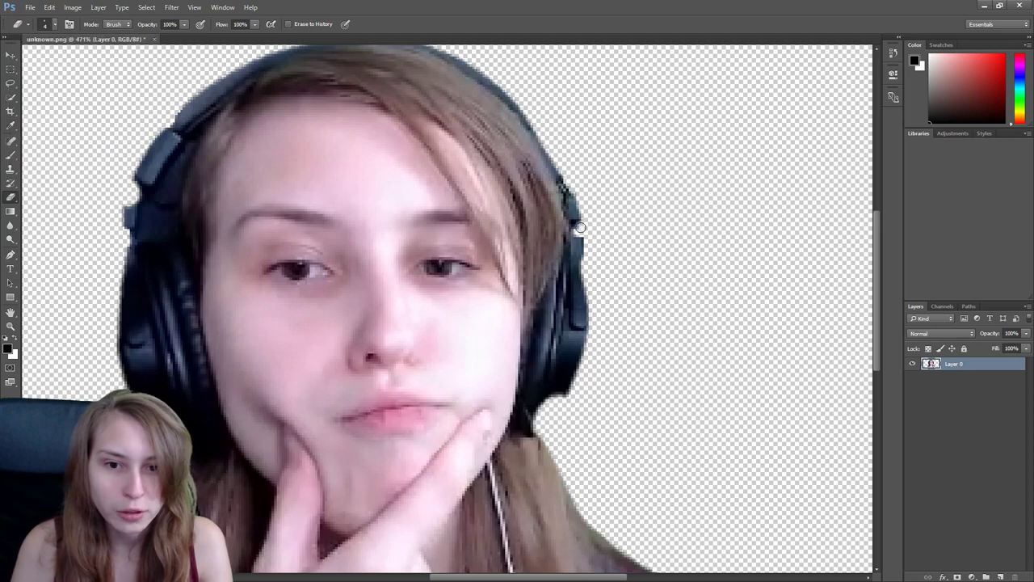
# Try an Eraser brush size of 20 px.
pyautogui.click(55, 24)
pyautogui.click(107, 45)
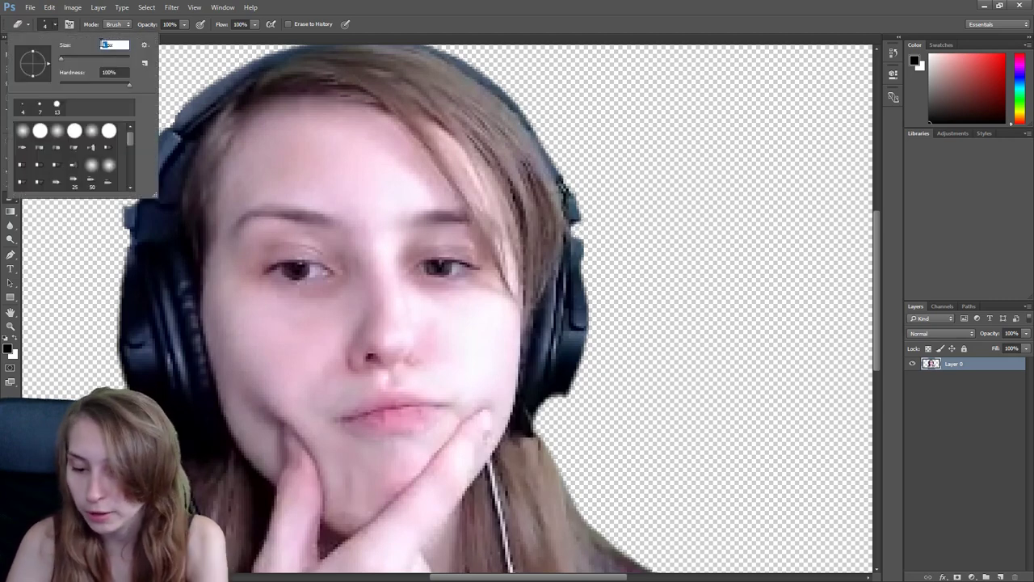
pyautogui.press('Down')
pyautogui.press('Down')
pyautogui.press('Down')
pyautogui.press('Down')
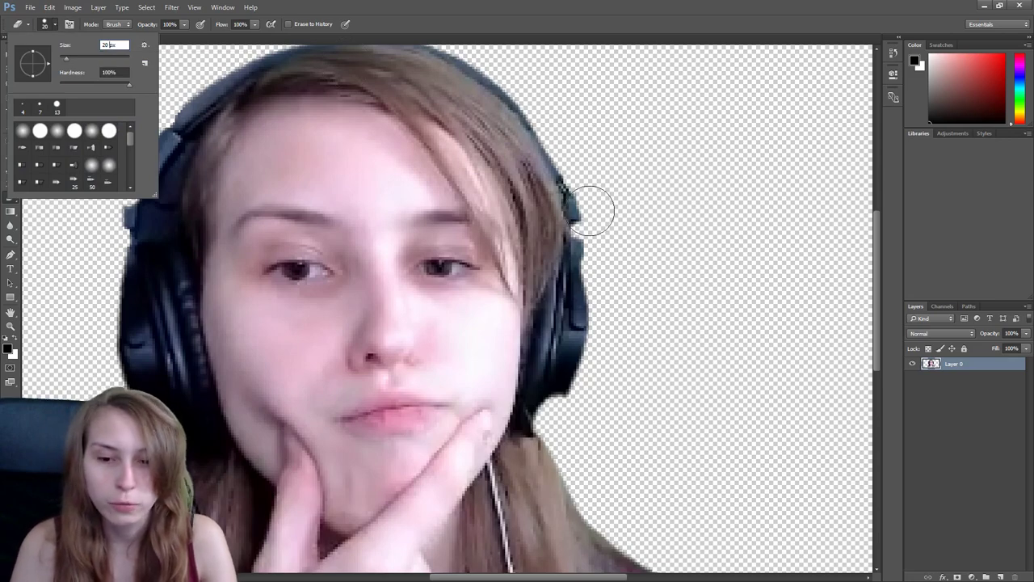
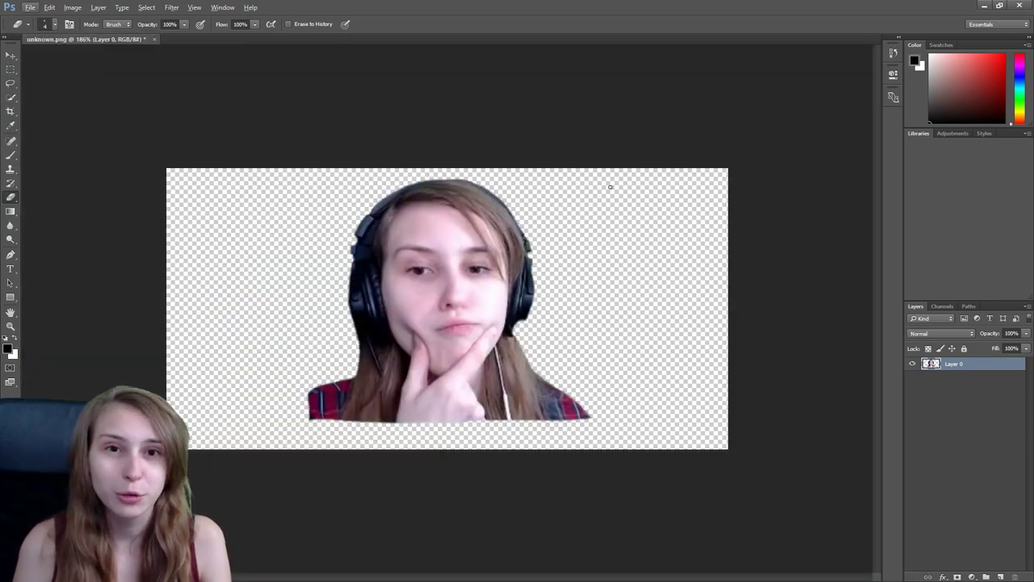
# Draw a crop frame around the woman's cutout and constrain it to the 1 : 1 (Square) ratio.
pyautogui.click(11, 111)
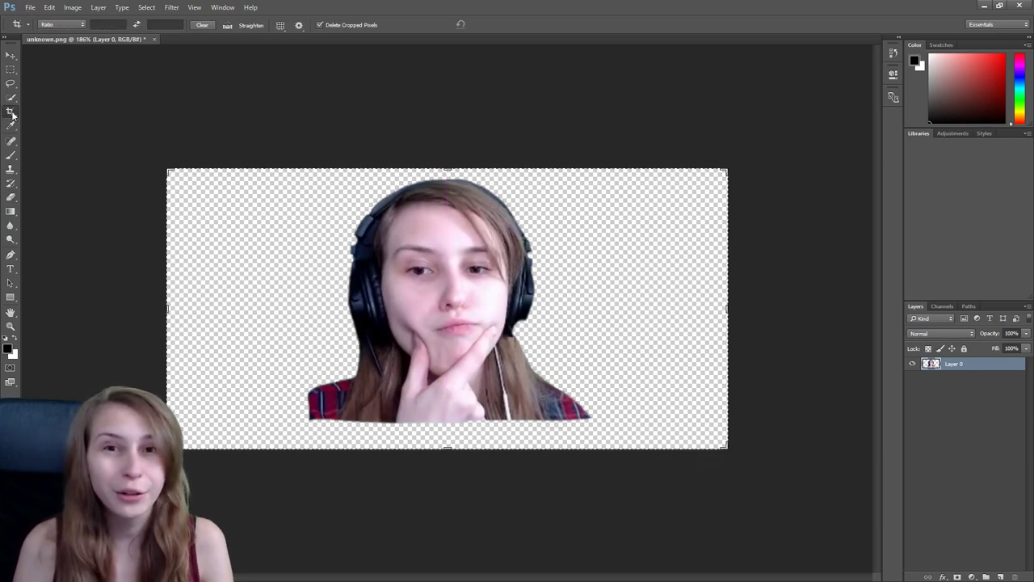
pyautogui.moveTo(315, 178)
pyautogui.mouseDown()
pyautogui.moveTo(606, 392)
pyautogui.moveTo(581, 429)
pyautogui.mouseUp()
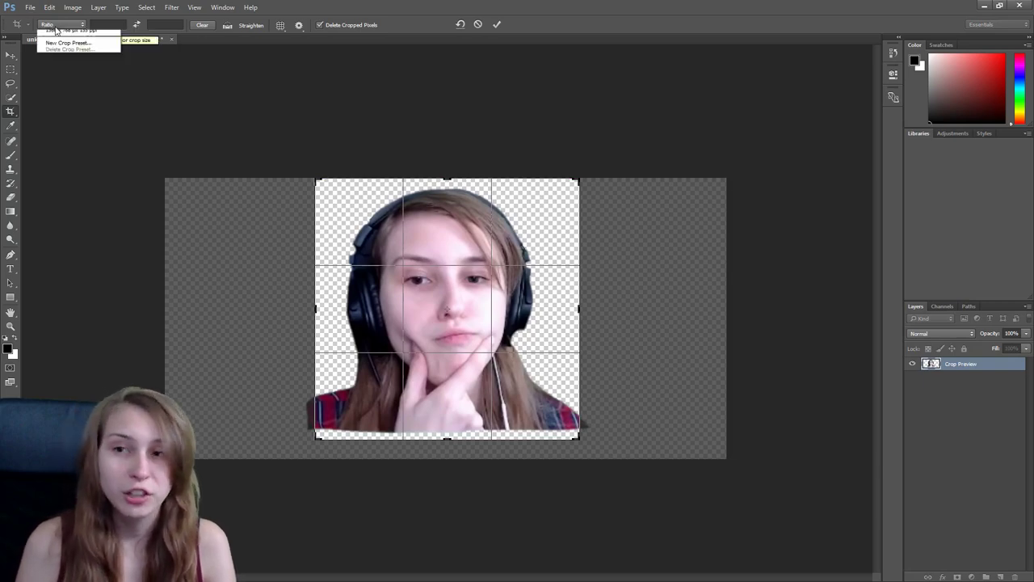
pyautogui.click(57, 25)
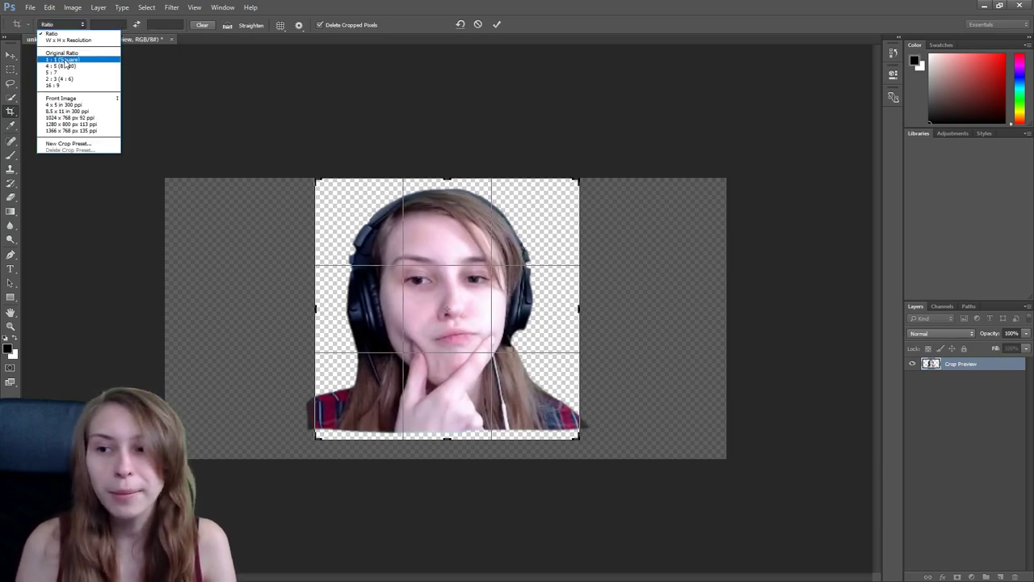
pyautogui.click(64, 59)
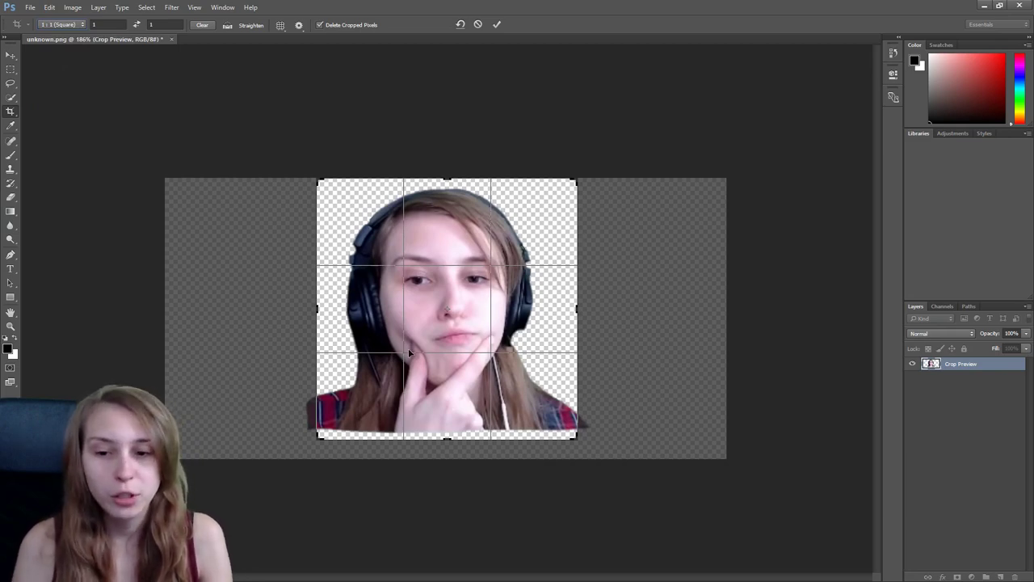
# Tighten the square crop frame around the head and headphones, center the face in it, and apply the crop.
pyautogui.moveTo(319, 438)
pyautogui.mouseDown()
pyautogui.moveTo(282, 472)
pyautogui.moveTo(351, 407)
pyautogui.moveTo(286, 453)
pyautogui.moveTo(312, 455)
pyautogui.moveTo(310, 437)
pyautogui.moveTo(333, 422)
pyautogui.mouseUp()
pyautogui.moveTo(426, 351); pyautogui.dragTo(460, 326)
pyautogui.moveTo(334, 422); pyautogui.dragTo(342, 413)
pyautogui.moveTo(448, 339); pyautogui.dragTo(461, 335)
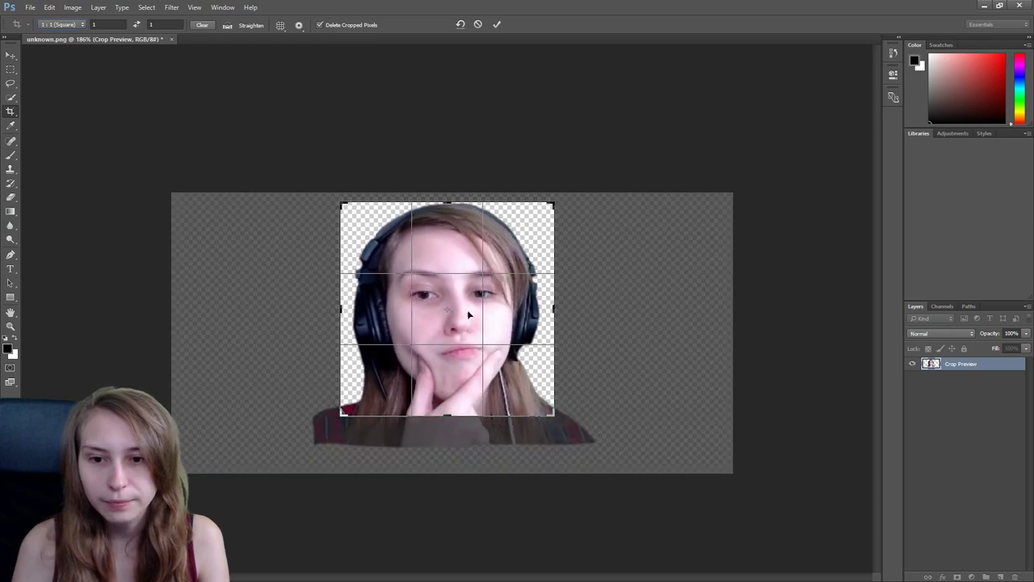
pyautogui.click(498, 24)
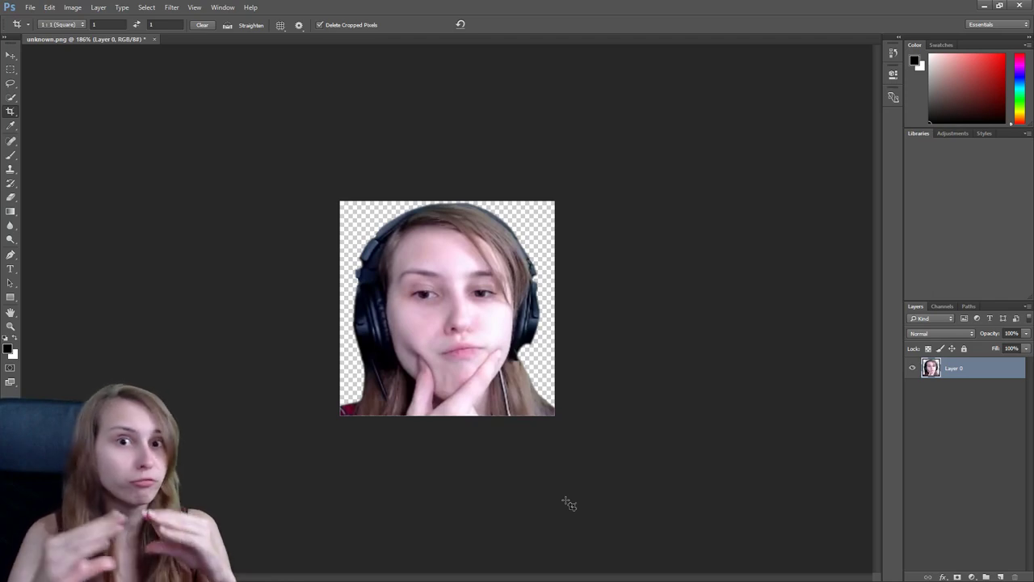
pyautogui.scroll(-6, 571, 378)
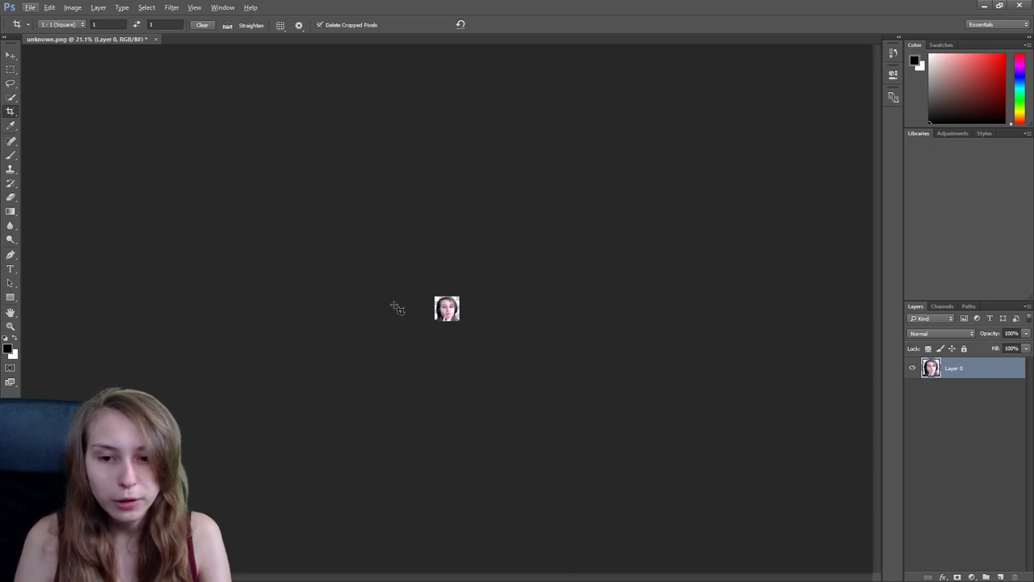
pyautogui.scroll(2, 476, 331)
pyautogui.scroll(5, 476, 331)
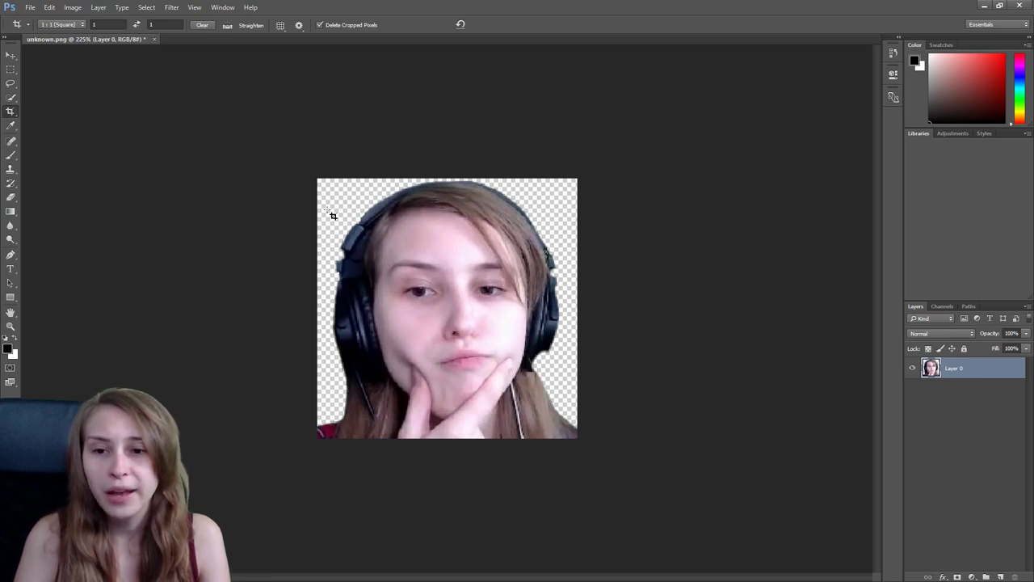
pyautogui.scroll(-6, 492, 310)
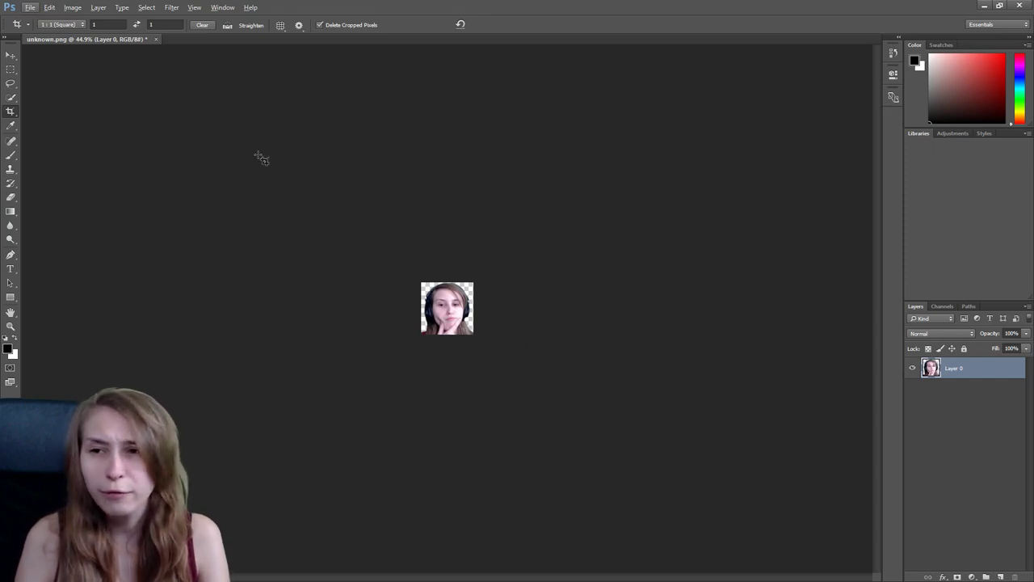
# Sharpen the cropped portrait with Smart Sharpen at an Amount of 194%.
pyautogui.click(173, 8)
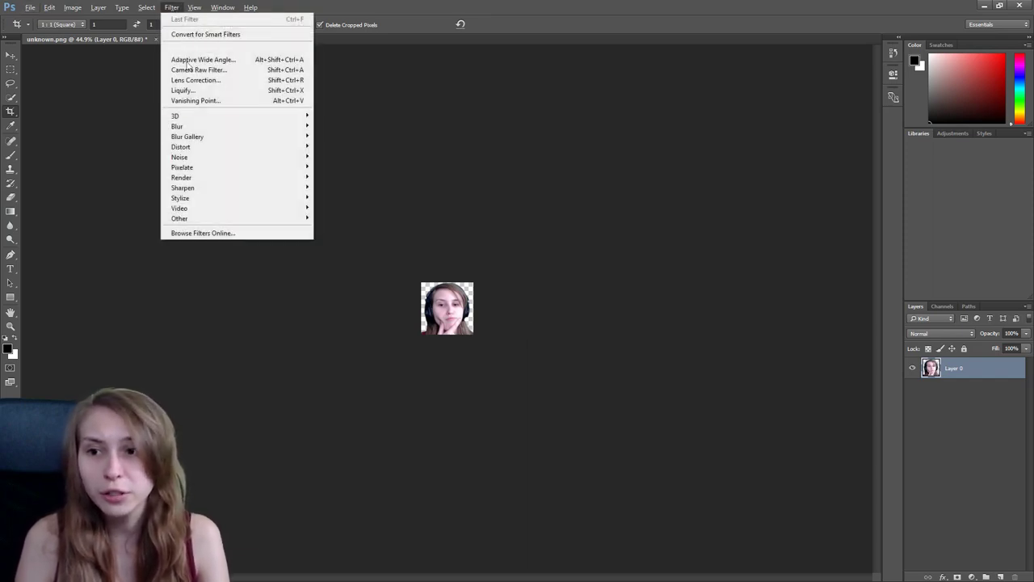
pyautogui.moveTo(219, 168)
pyautogui.moveTo(219, 188)
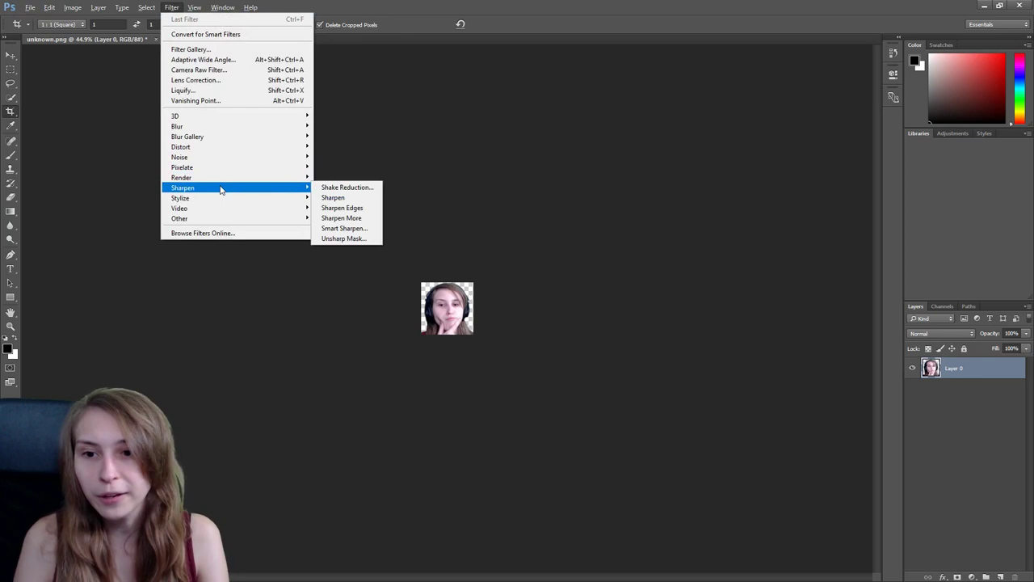
pyautogui.click(344, 229)
pyautogui.moveTo(524, 138); pyautogui.dragTo(645, 49)
pyautogui.moveTo(691, 109); pyautogui.dragTo(758, 119)
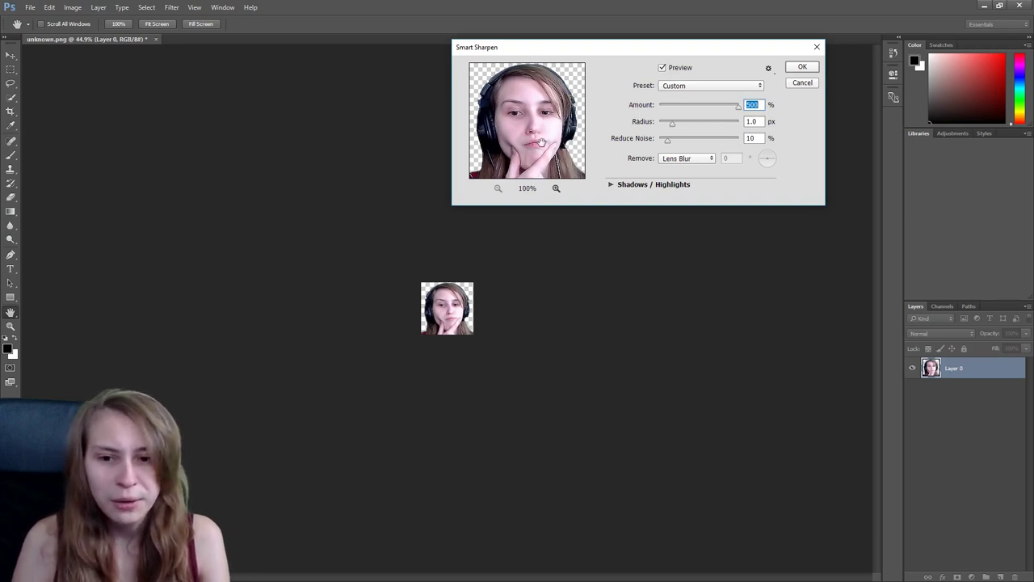
pyautogui.moveTo(739, 108); pyautogui.dragTo(673, 117)
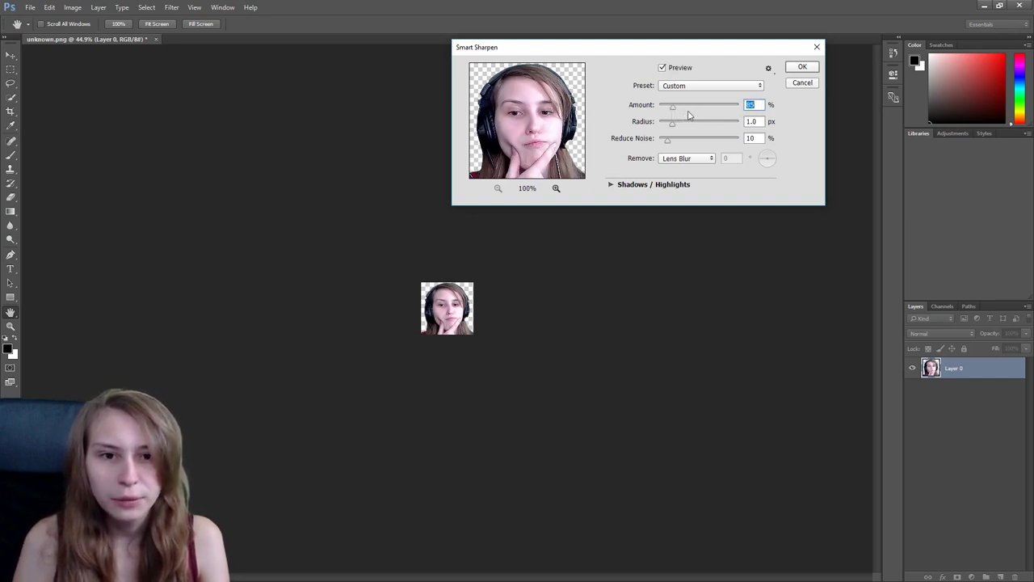
pyautogui.moveTo(675, 113)
pyautogui.mouseDown()
pyautogui.moveTo(684, 110)
pyautogui.moveTo(659, 107)
pyautogui.moveTo(691, 111)
pyautogui.mouseUp()
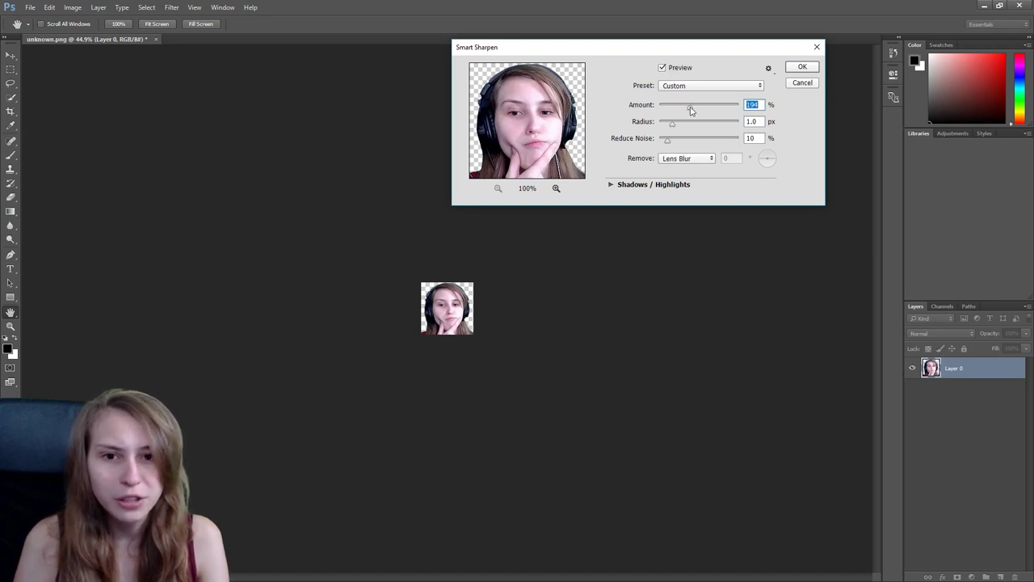
pyautogui.click(803, 66)
pyautogui.press('c')
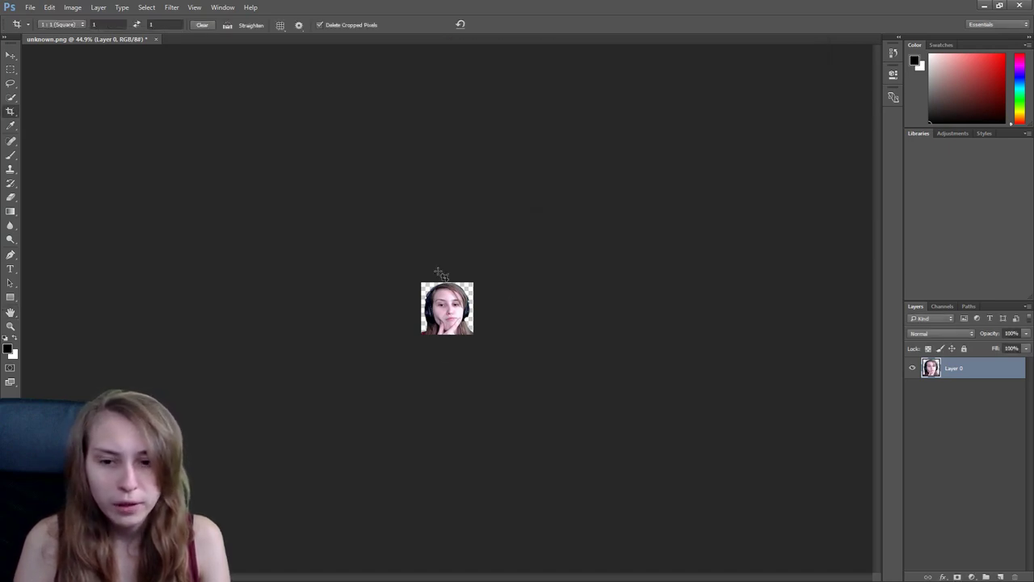
# Try an extreme Curves adjustment on the RGB channel, pulling the highlights down to Input 244, Output 11.
pyautogui.scroll(-2, 480, 348)
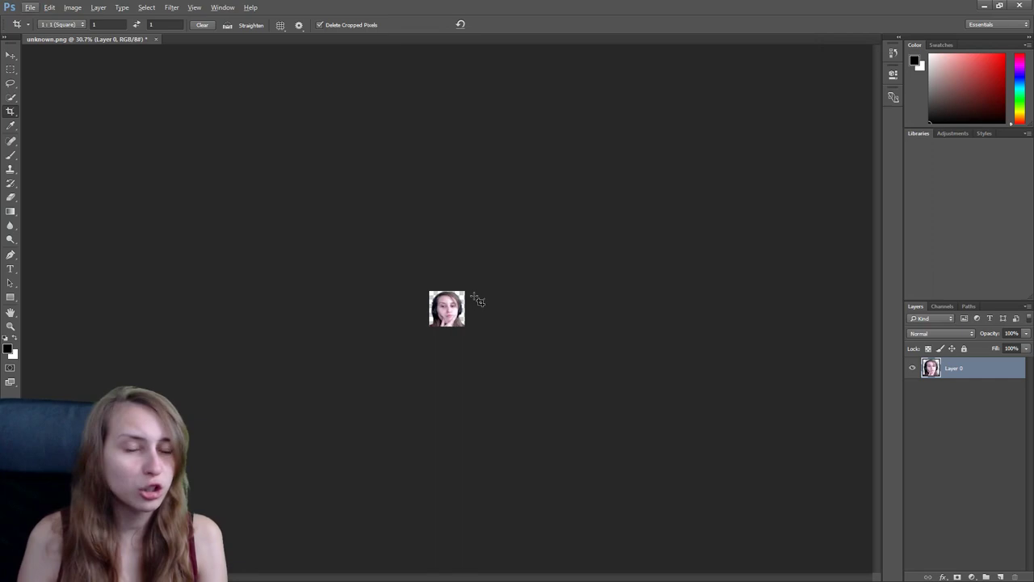
pyautogui.scroll(9, 450, 358)
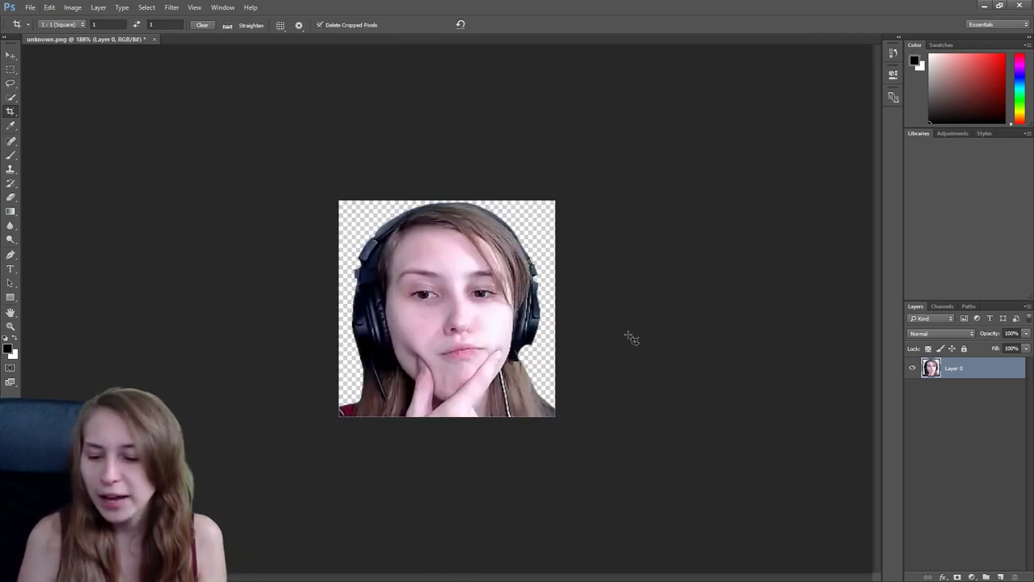
pyautogui.press('ctrl')
pyautogui.hotkey('ctrl', 'm')
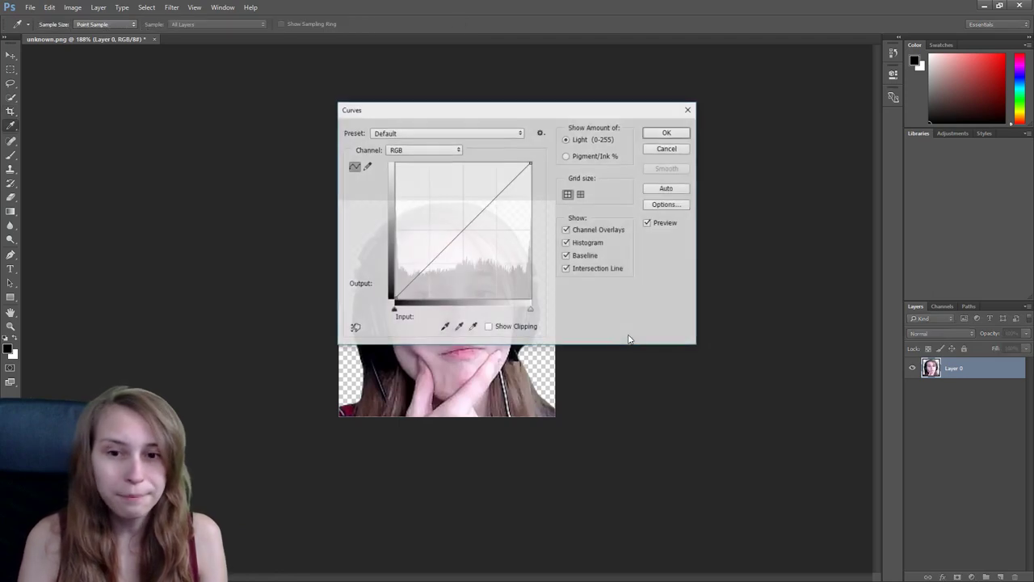
pyautogui.moveTo(555, 111); pyautogui.dragTo(806, 79)
pyautogui.moveTo(694, 213); pyautogui.dragTo(755, 275)
pyautogui.moveTo(781, 127); pyautogui.dragTo(774, 257)
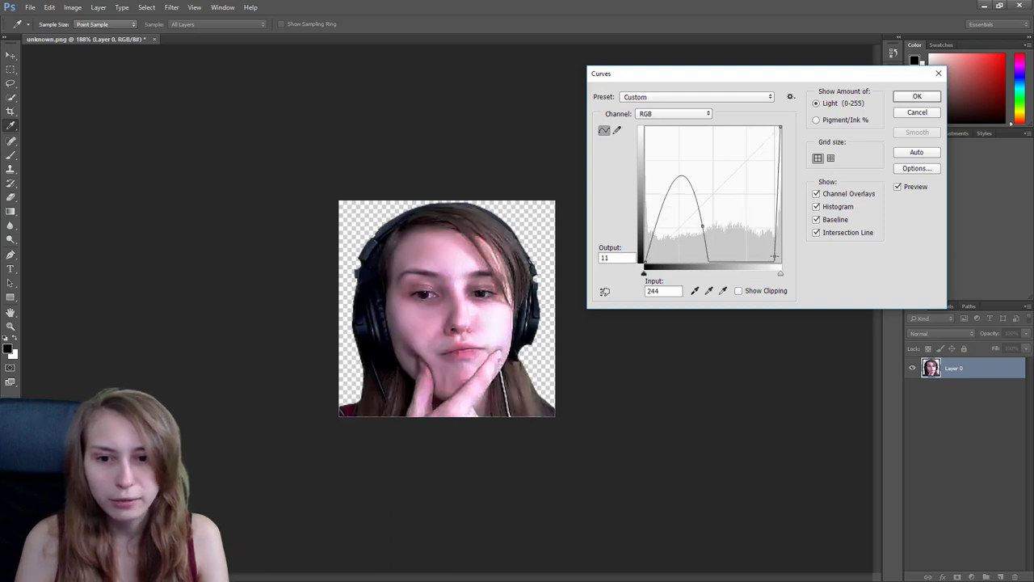
pyautogui.click(916, 118)
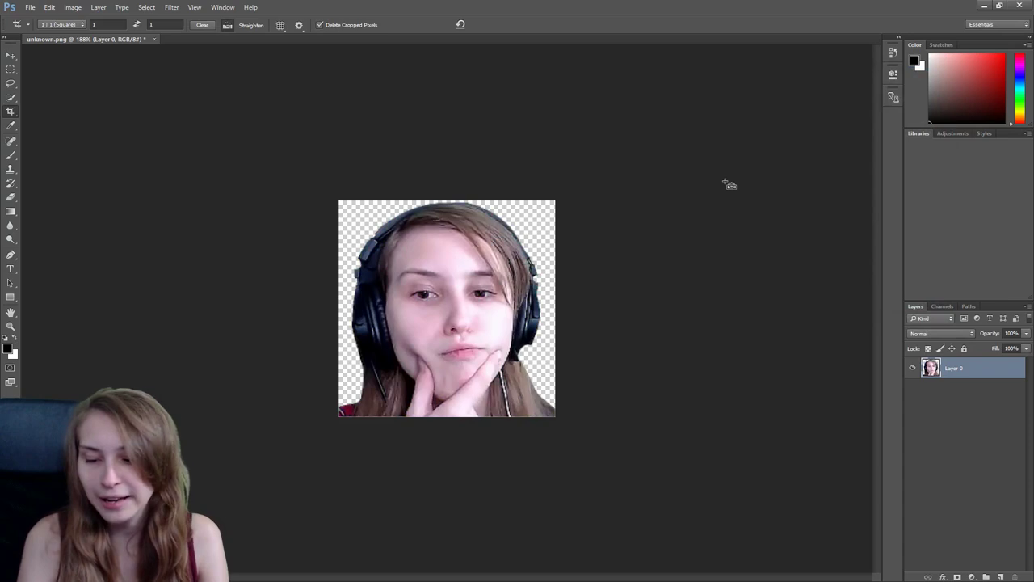
# Try brightening the portrait with an RGB Curves point at Input 65, Output 92, and darkening it at Input 125, Output 26.
pyautogui.hotkey('ctrl', 'm')
pyautogui.moveTo(689, 219); pyautogui.dragTo(679, 213)
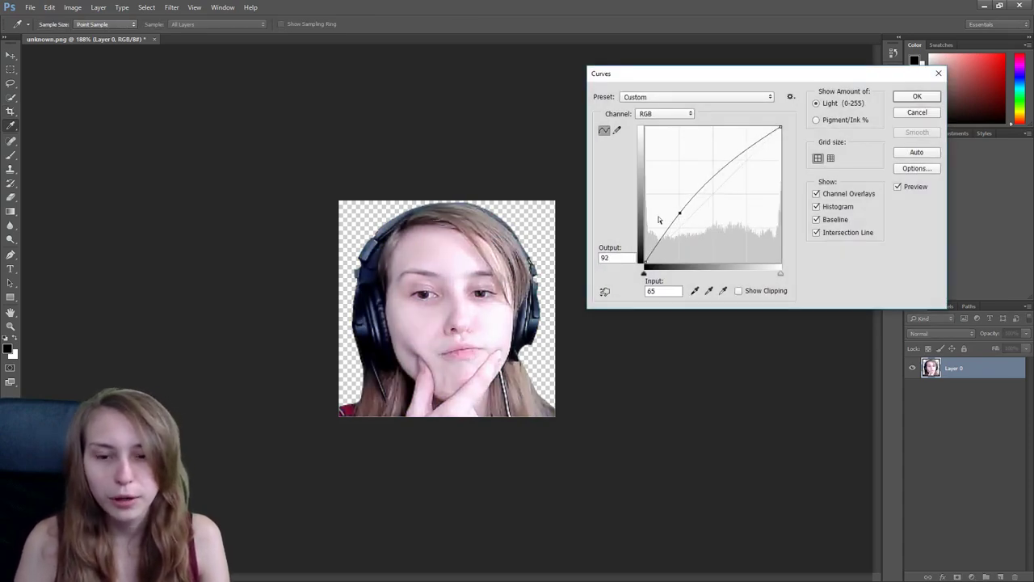
pyautogui.moveTo(679, 212); pyautogui.dragTo(711, 247)
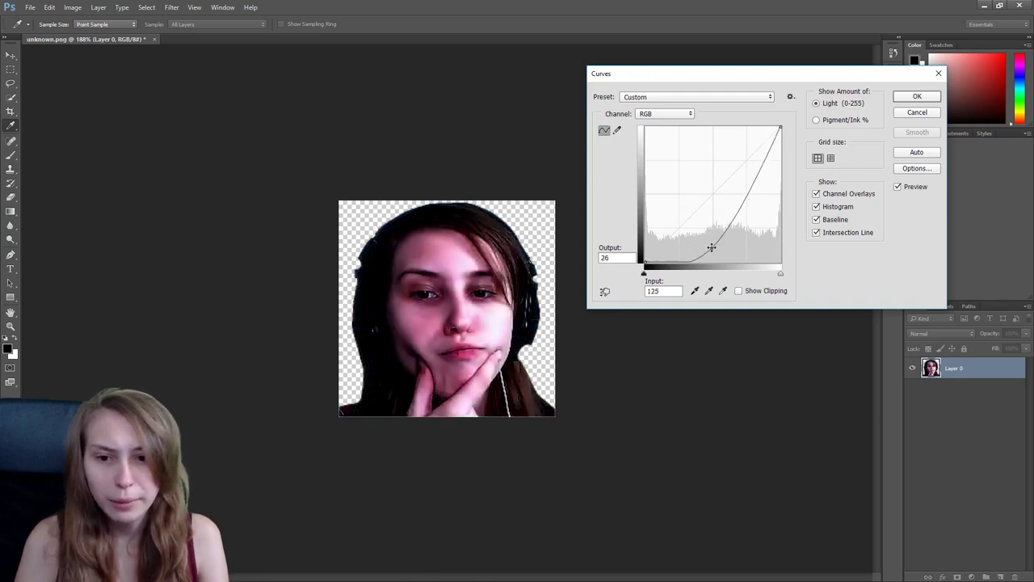
pyautogui.click(913, 112)
pyautogui.hotkey('ctrl', 'alt', 'm')
pyautogui.click(897, 113)
pyautogui.press('c')
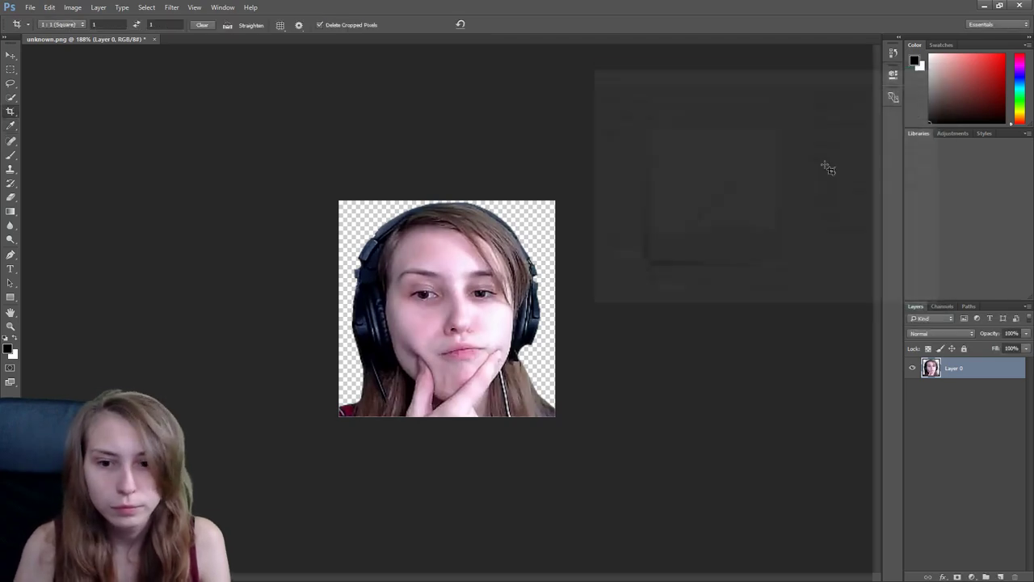
pyautogui.hotkey('ctrl', '-')
pyautogui.hotkey('ctrl', '-')
pyautogui.hotkey('ctrl', '-')
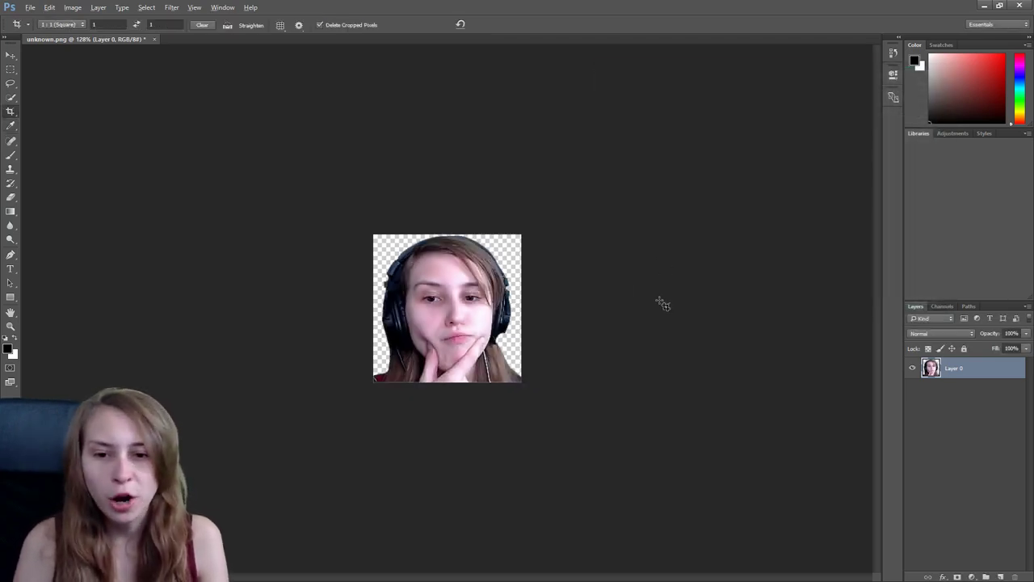
pyautogui.press('alt')
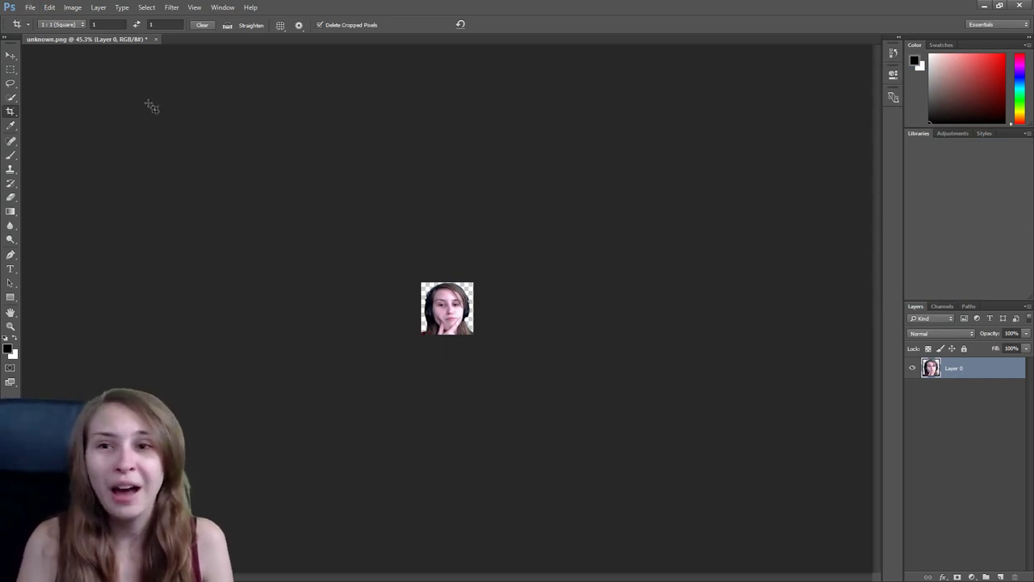
pyautogui.click(29, 9)
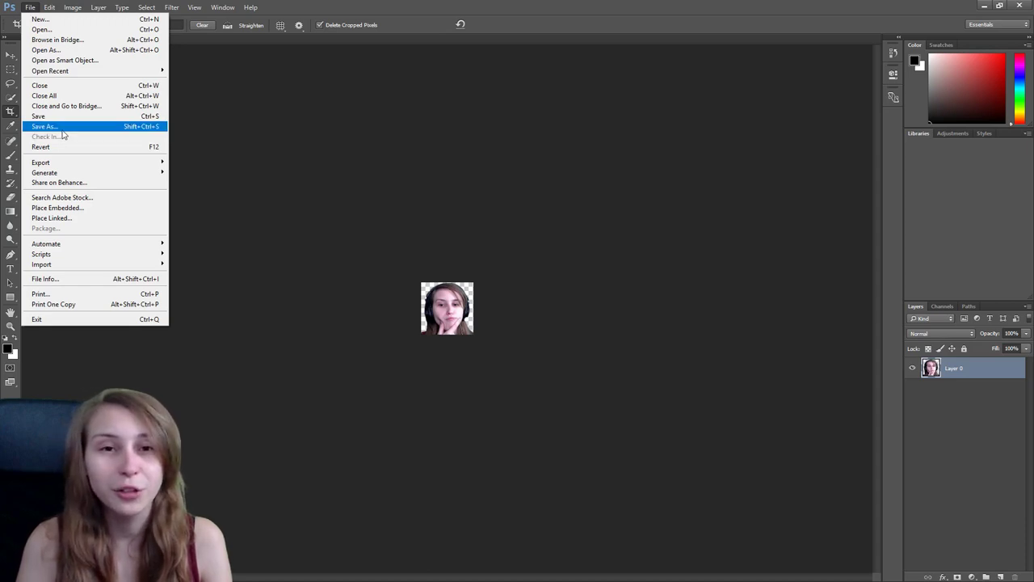
pyautogui.click(34, 12)
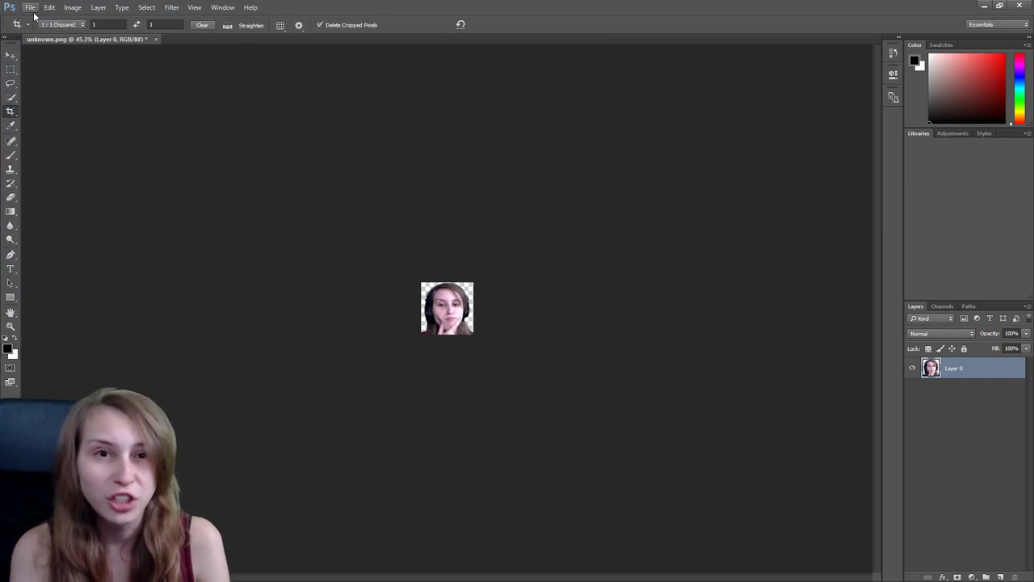
# Resize the image to 112 × 112 inches at 72 pixels/inch with automatic resampling.
pyautogui.click(32, 9)
pyautogui.click(33, 9)
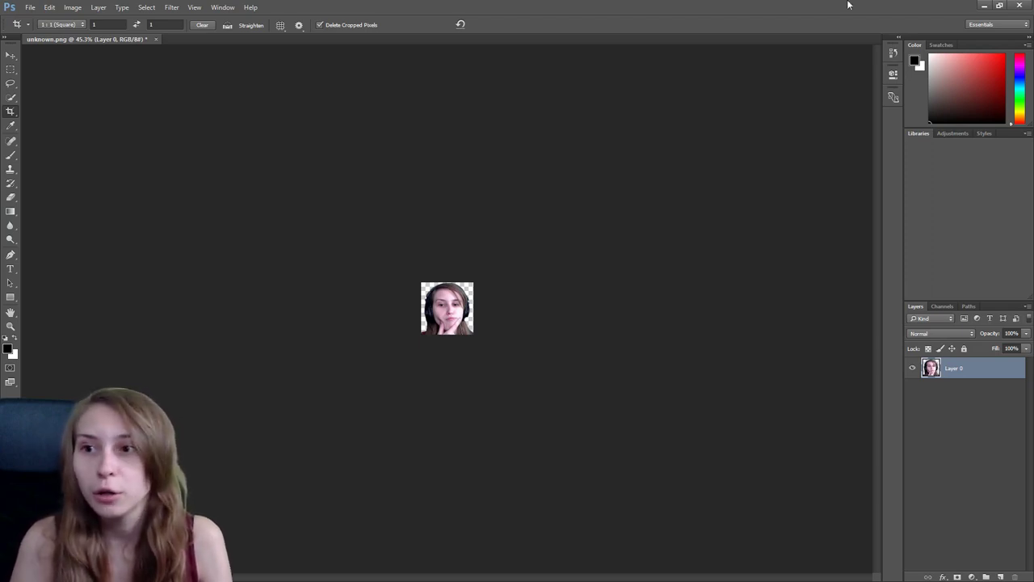
pyautogui.click(72, 8)
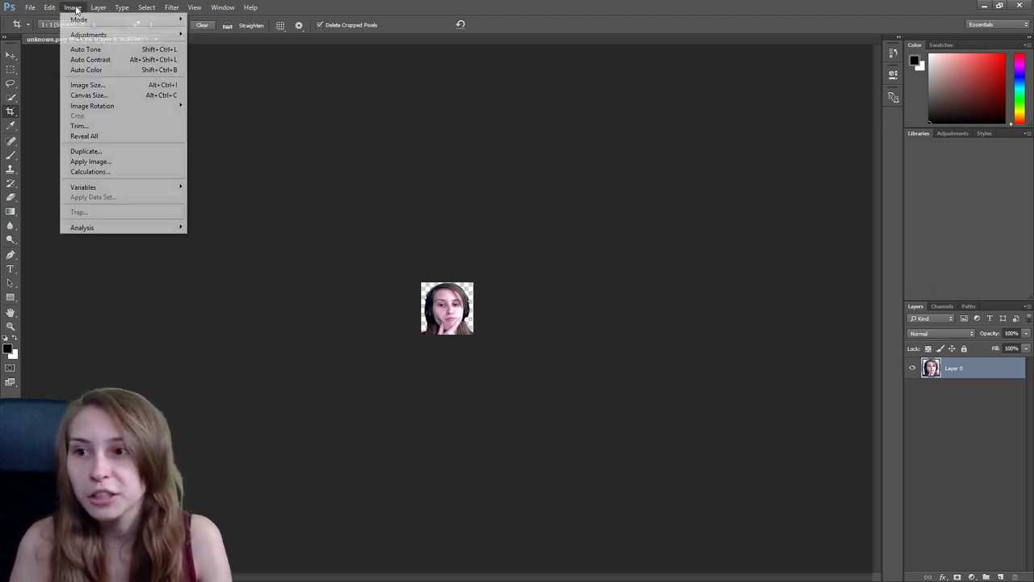
pyautogui.click(110, 91)
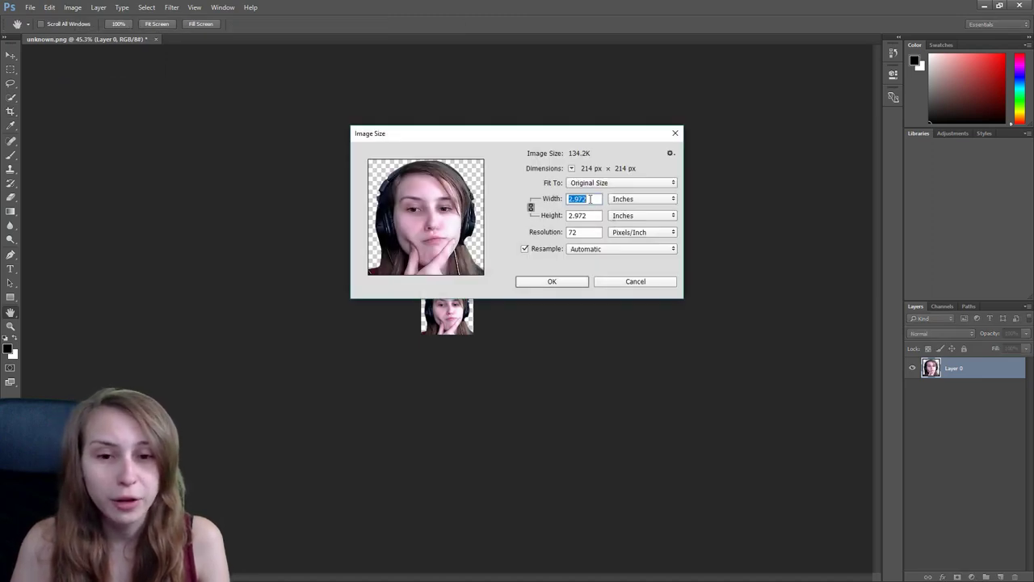
pyautogui.write('112')
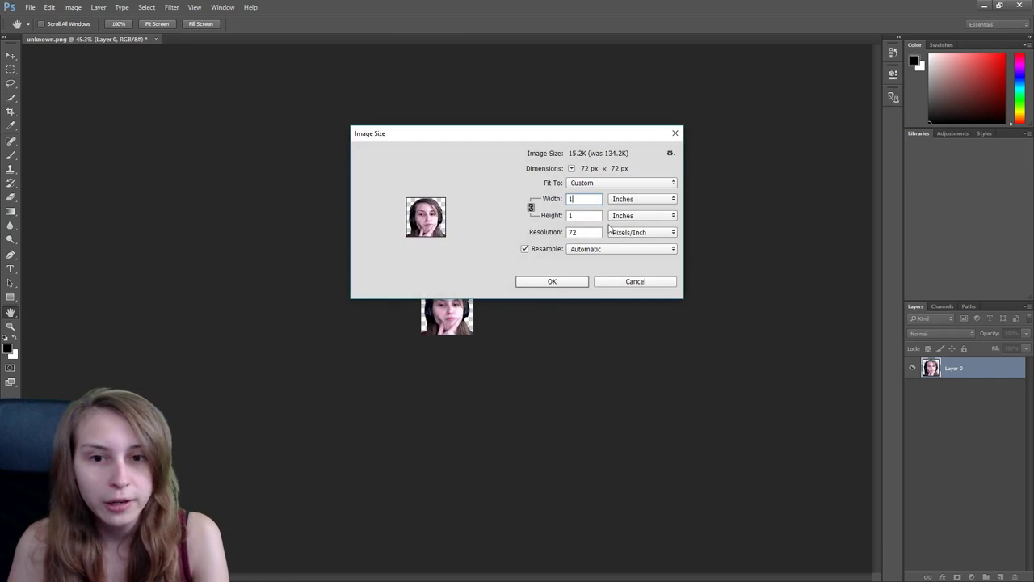
pyautogui.click(552, 283)
pyautogui.press('c')
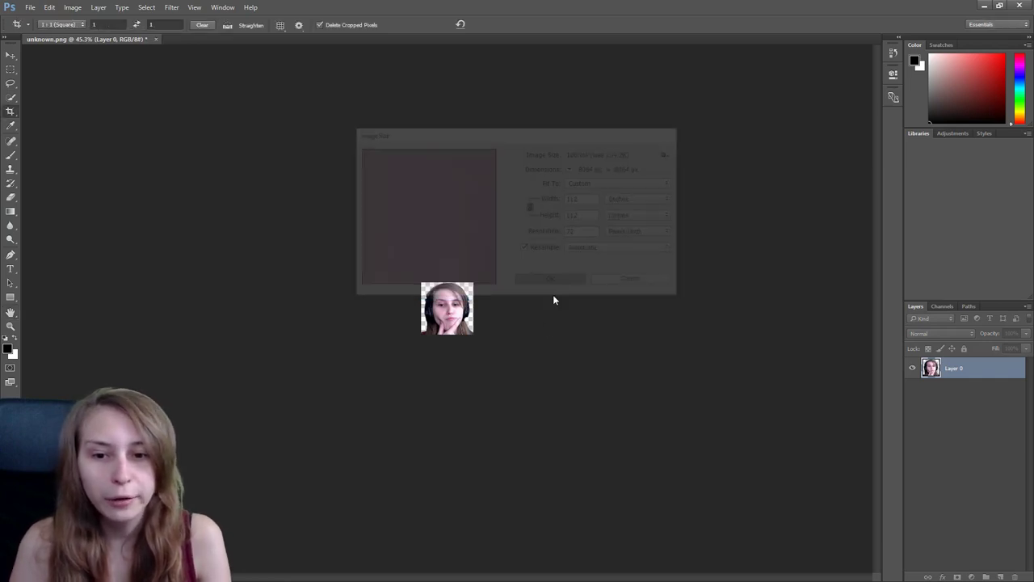
# Save the 112-inch version of the emote as a PNG file.
pyautogui.scroll(-1, 508, 353)
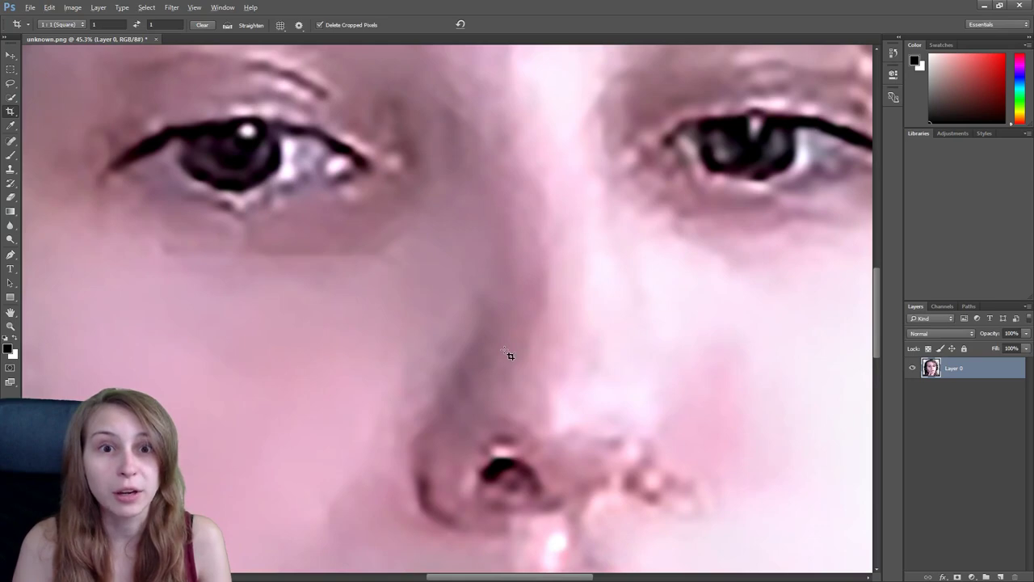
pyautogui.keyDown('alt'); pyautogui.scroll(-10, 510, 356); pyautogui.keyUp('alt')
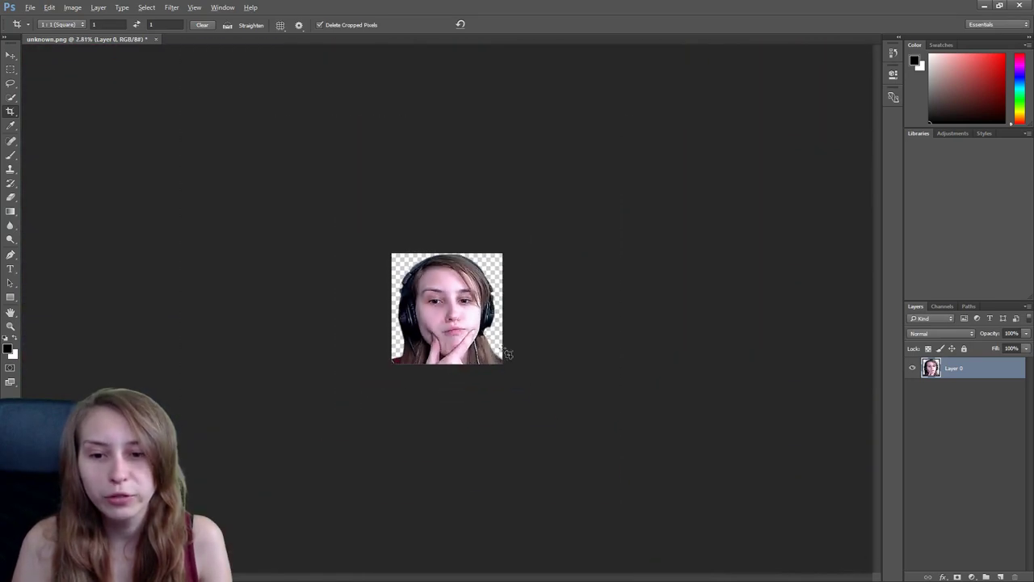
pyautogui.keyDown('alt'); pyautogui.scroll(-3, 508, 354); pyautogui.keyUp('alt')
pyautogui.click(30, 10)
pyautogui.click(66, 128)
pyautogui.click(534, 190)
# Resize the image to 56 × 56 inches and save this medium version of the emote.
pyautogui.click(69, 11)
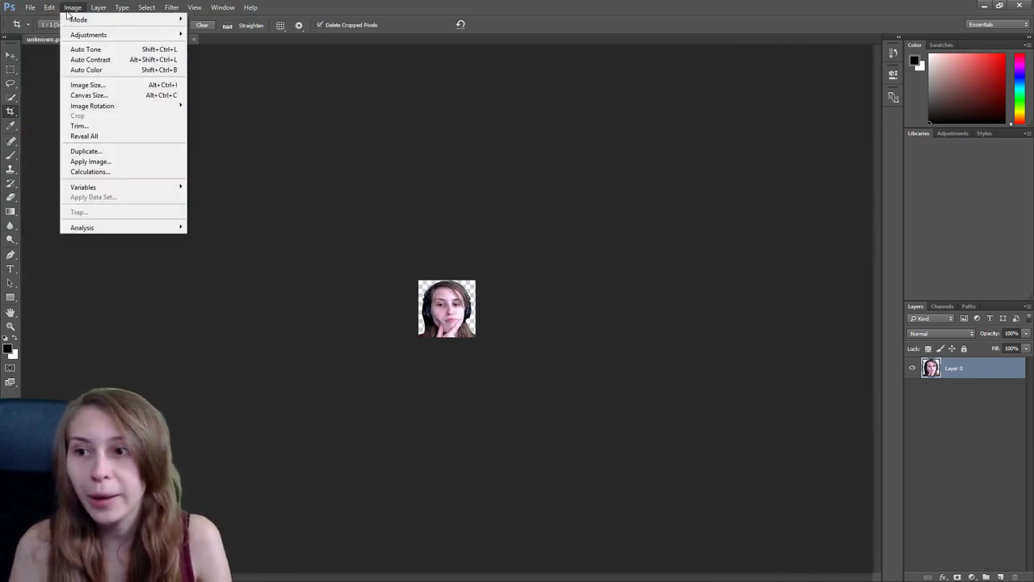
pyautogui.click(87, 85)
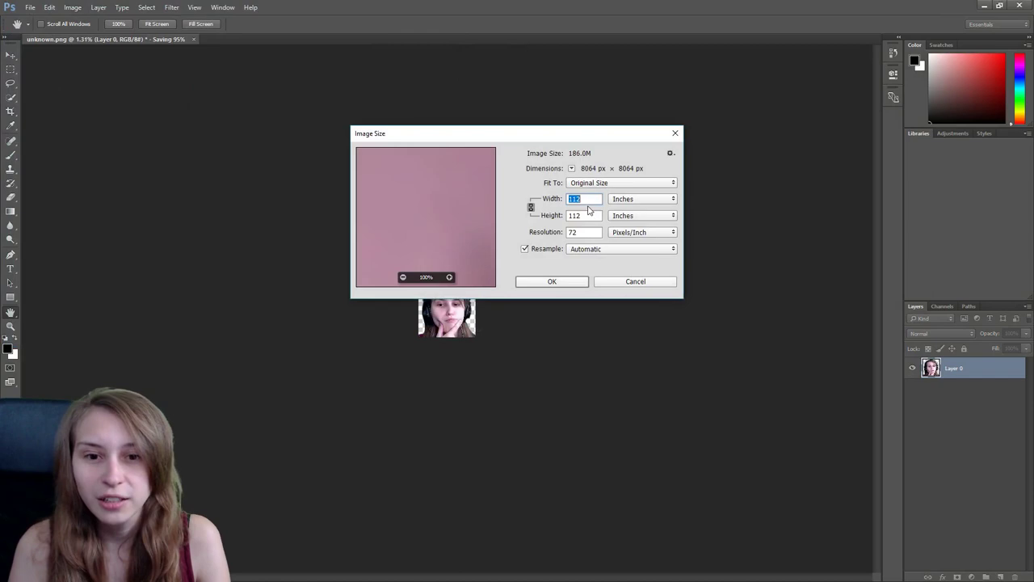
pyautogui.write('1')
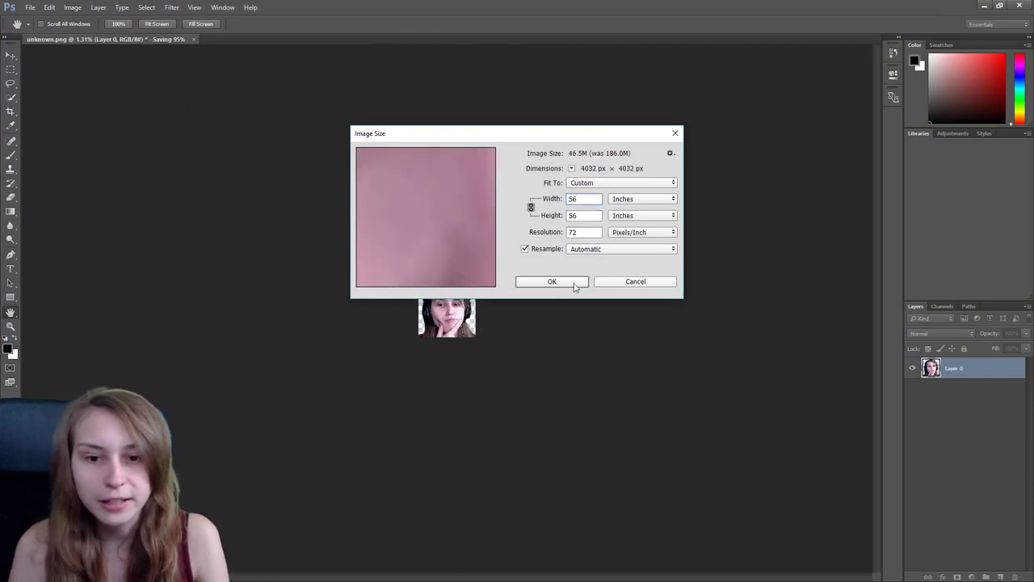
pyautogui.click(552, 281)
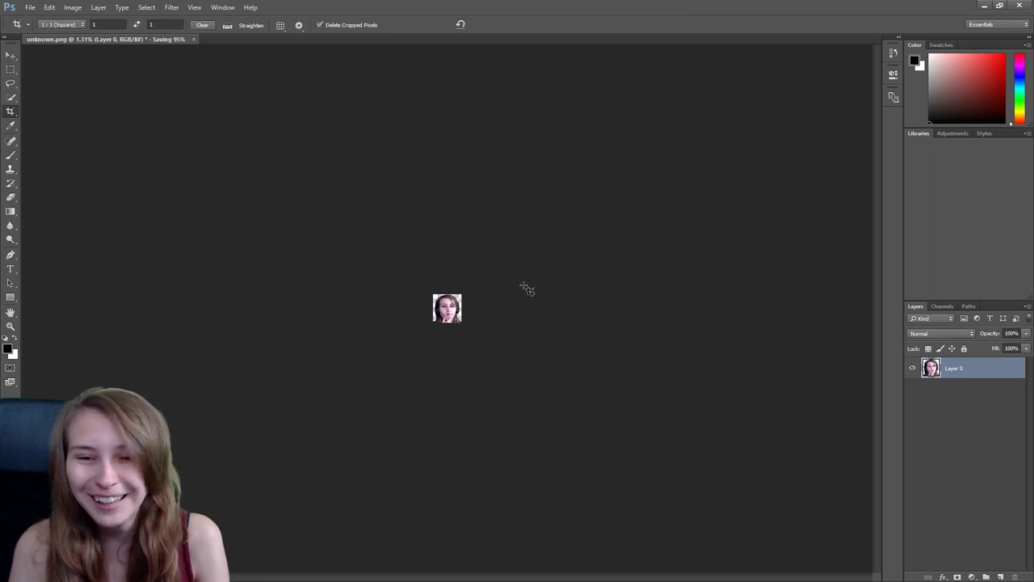
pyautogui.press('v')
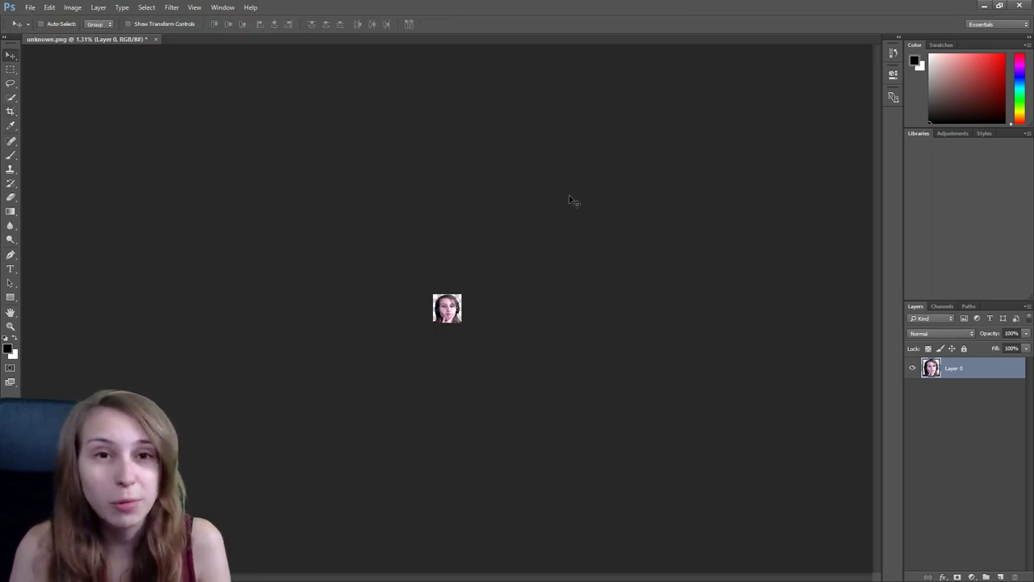
pyautogui.hotkey('ctrl', 's')
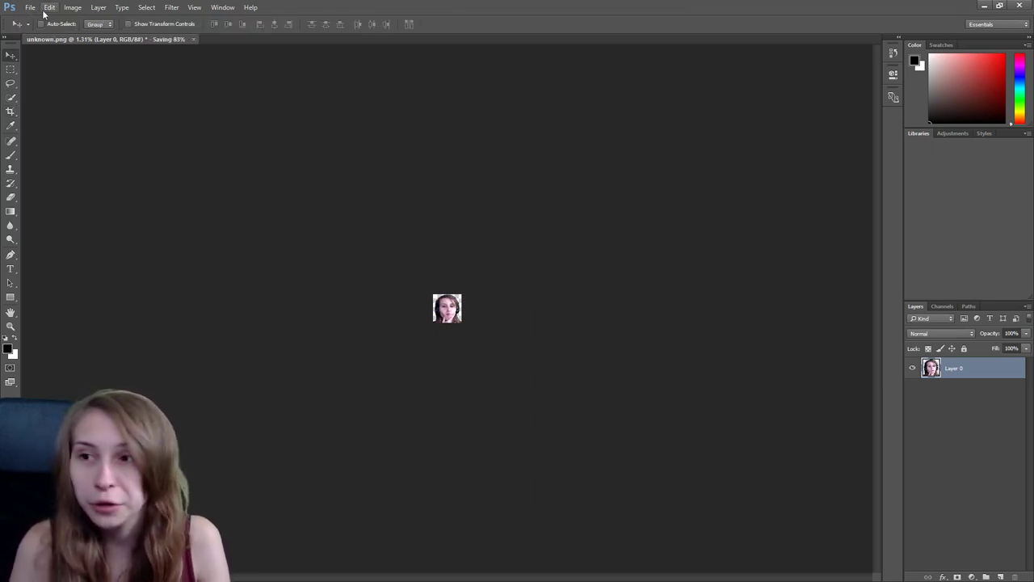
# Resize the image to 28 × 28 inches and save it as a PNG with Smallest / Slow compression and no interlacing.
pyautogui.click(72, 8)
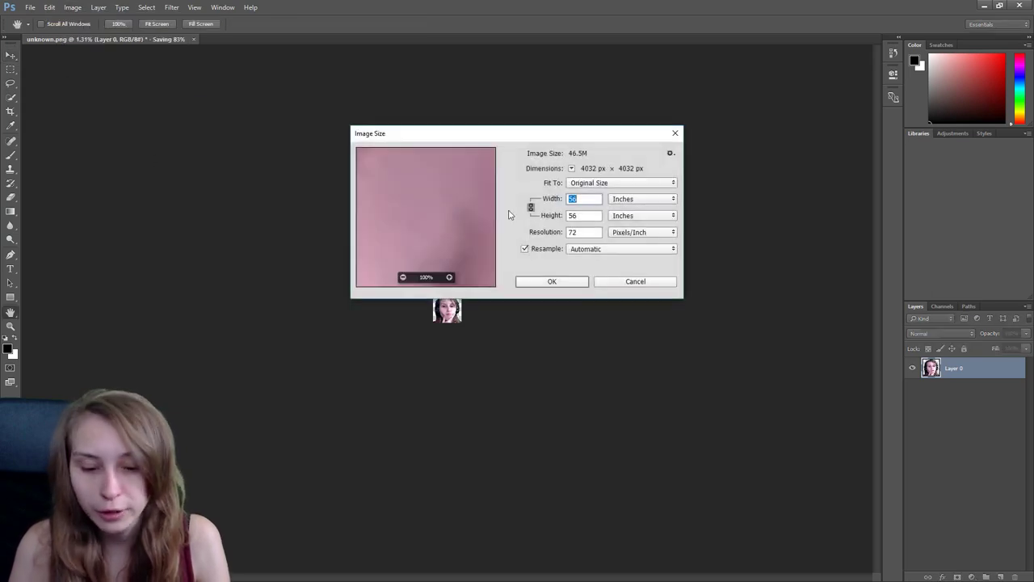
pyautogui.write('8')
pyautogui.click(552, 281)
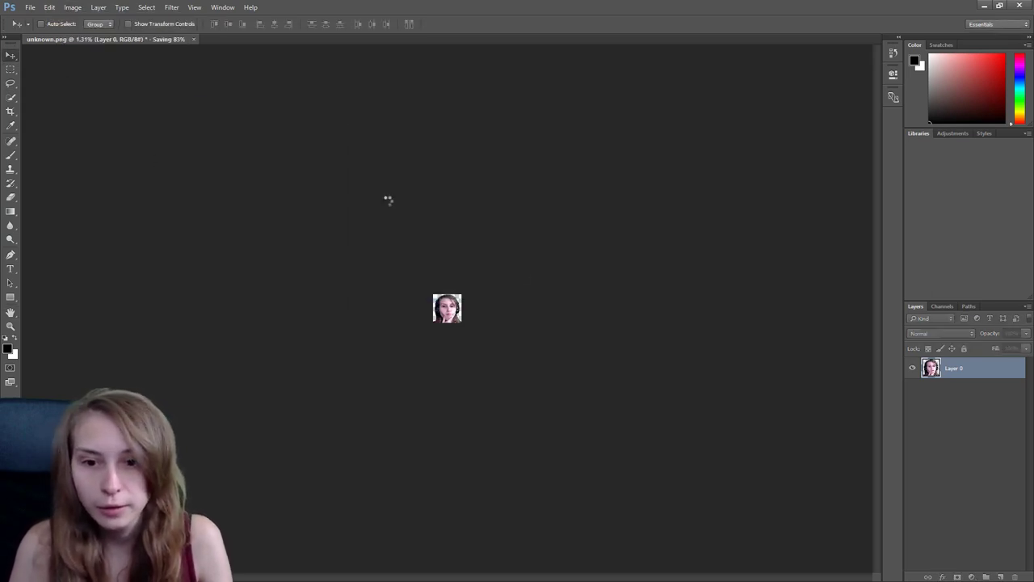
pyautogui.click(30, 8)
pyautogui.click(79, 127)
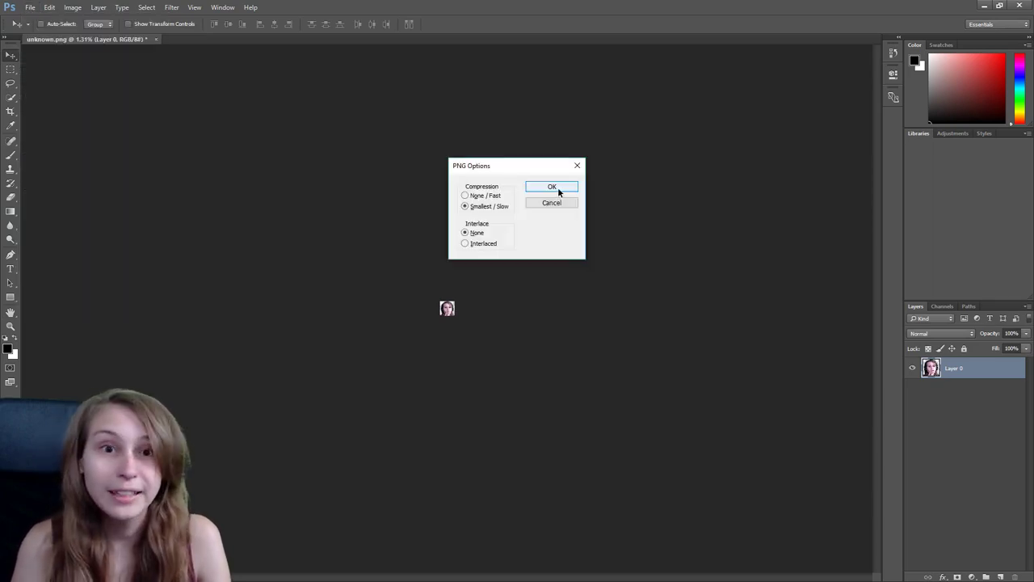
pyautogui.click(558, 191)
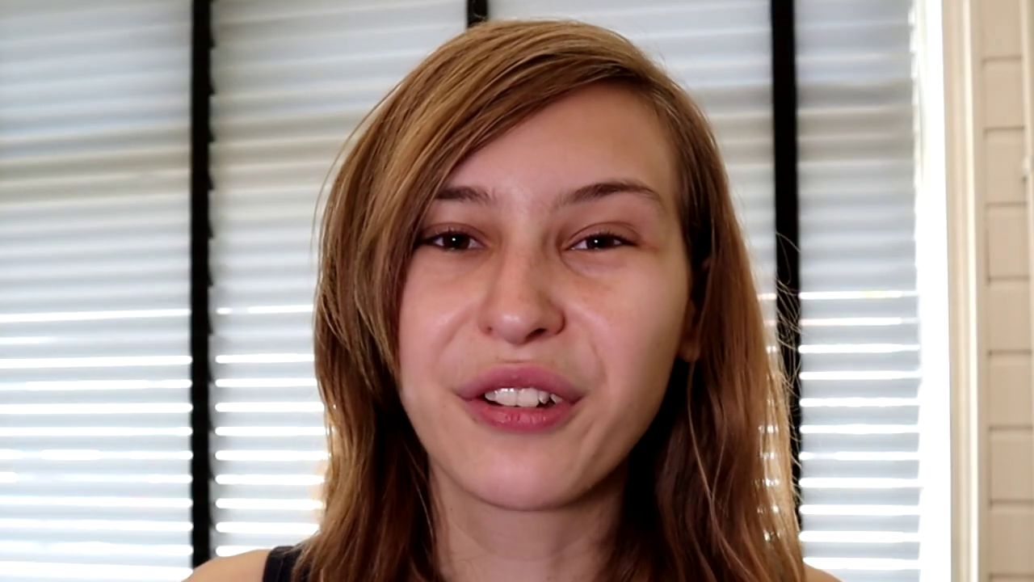